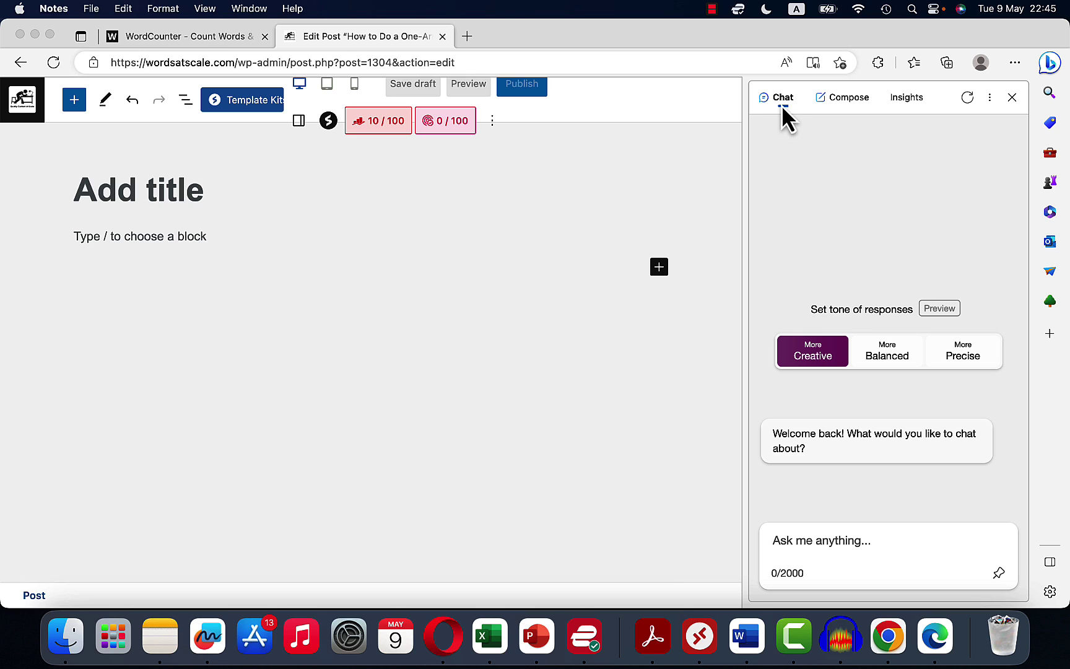
Switch the Bing sidebar to Compose, showing Casual tone, Paragraph format and Long length.
{"action": "left_click", "coordinate": [848, 107]}
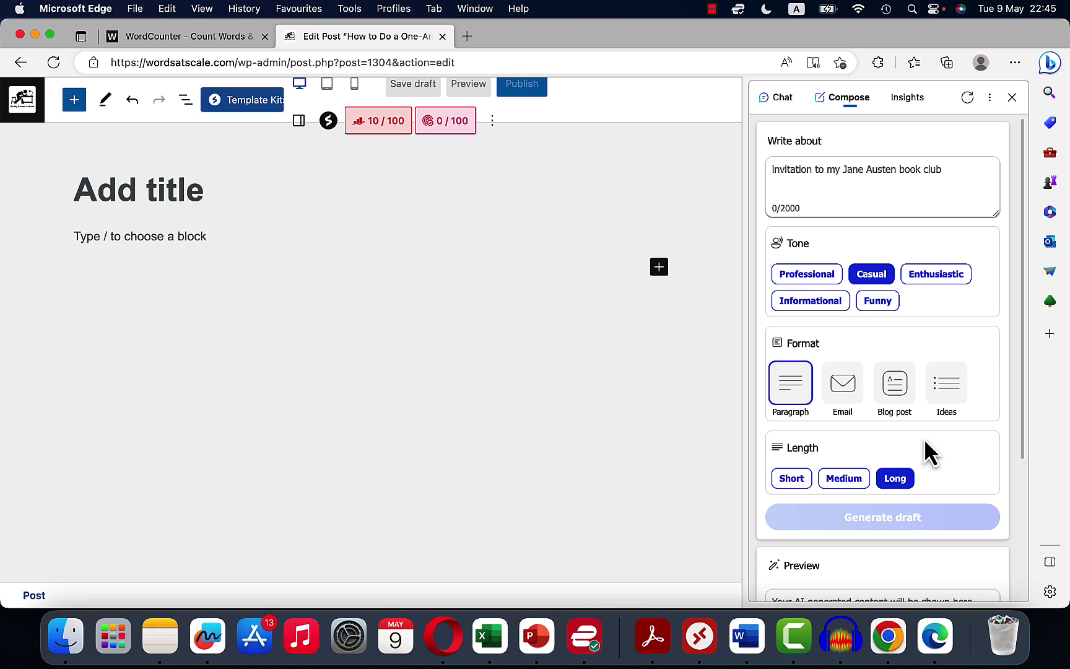
Go back to Bing Chat and focus the Ask me anything box for the heading-structure prompt.
{"action": "left_click", "coordinate": [777, 101]}
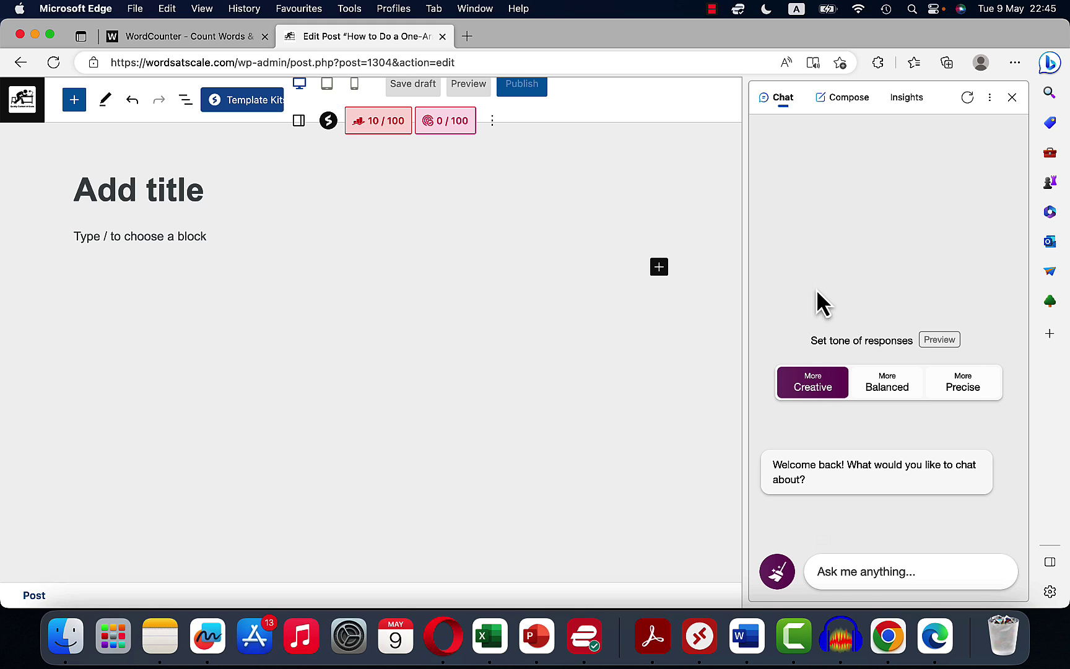
{"action": "left_click", "coordinate": [903, 572]}
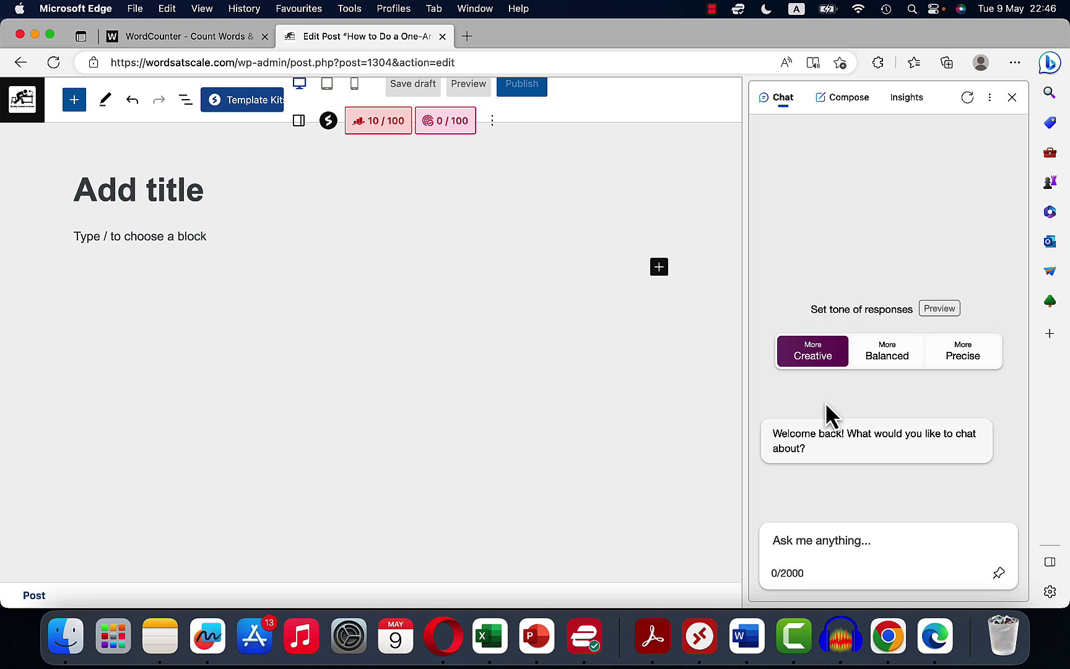
Paste and send the request asking Bing for a heading and subheading structure for the post.
{"action": "type", "text": "suggest a heading and subheading structure for a blog post about \"How to do a one-arm pushup\""}
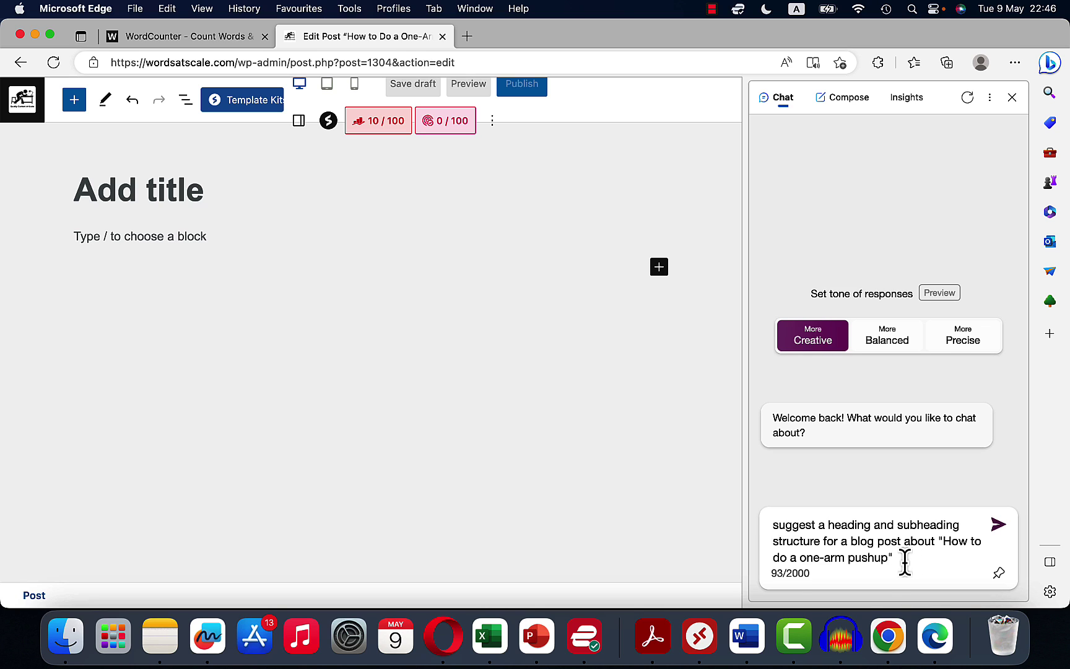
{"action": "key", "text": "Return"}
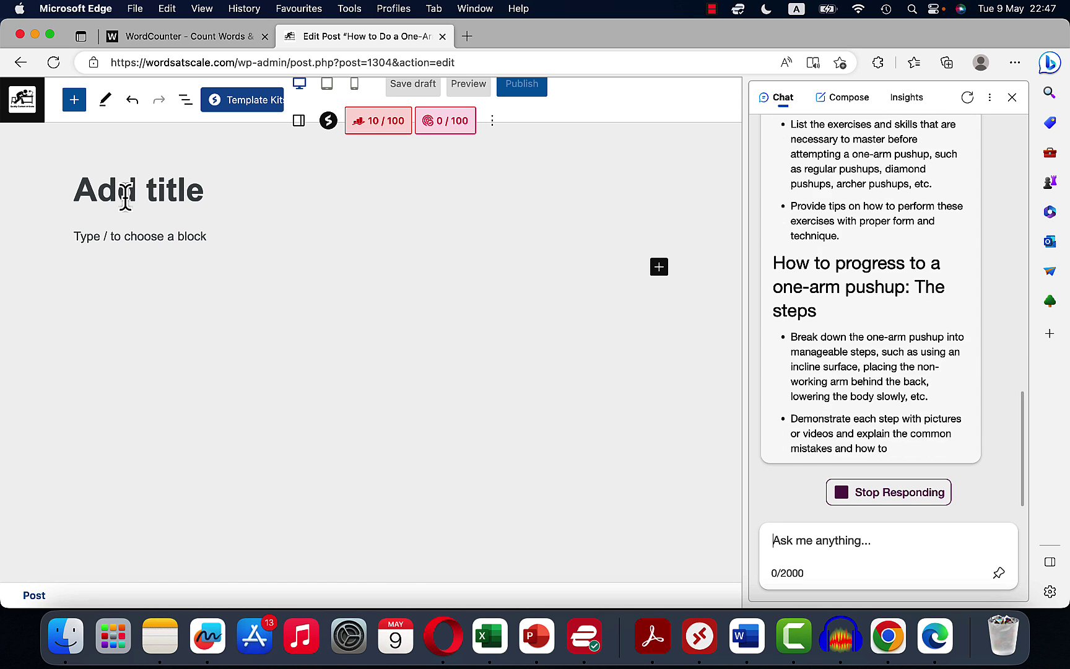
{"action": "scroll", "coordinate": [830, 280], "scroll_direction": "up", "scroll_amount": 10}
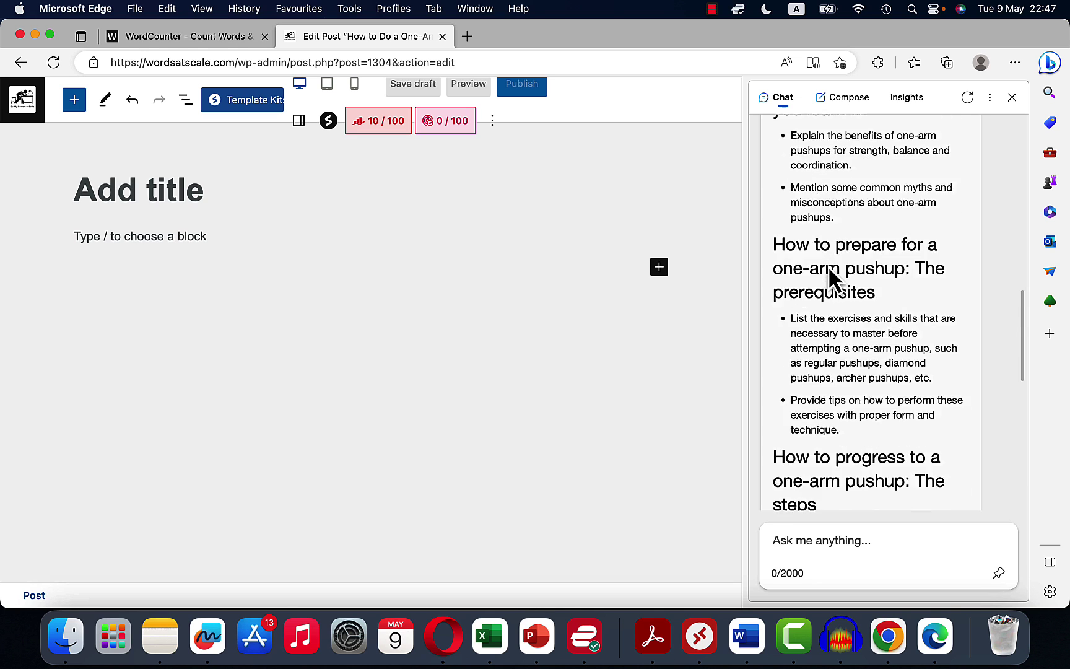
{"action": "scroll", "coordinate": [824, 268], "scroll_direction": "down", "scroll_amount": 4}
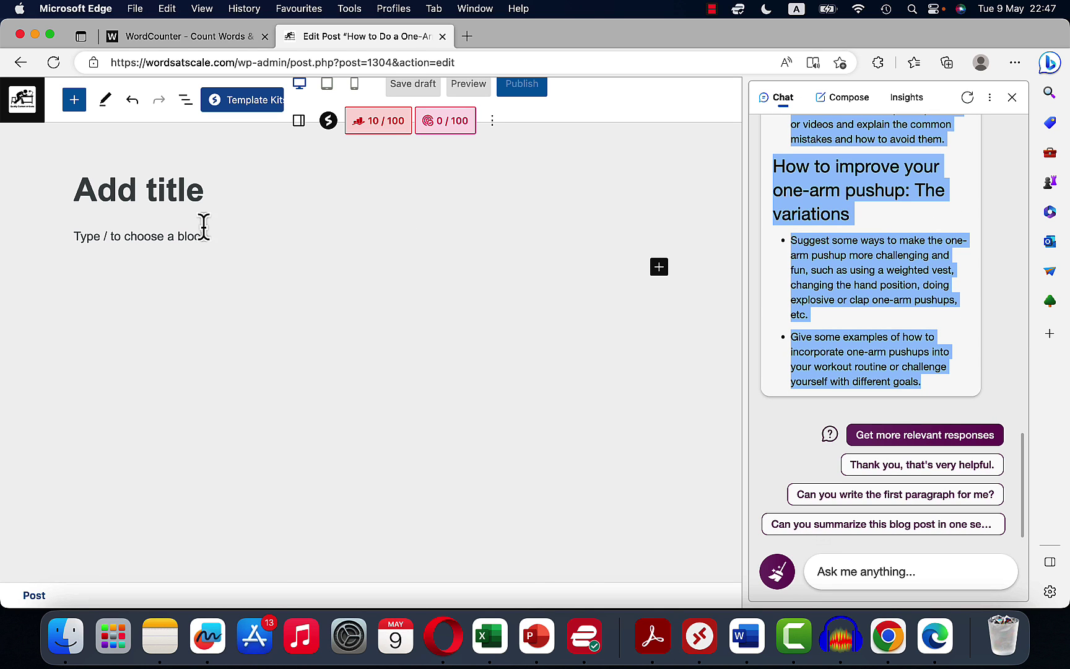
Paste Bing's outline into the empty post, then copy the first heading with its bullet list.
{"action": "left_click", "coordinate": [203, 235]}
{"action": "key", "text": "super+v"}
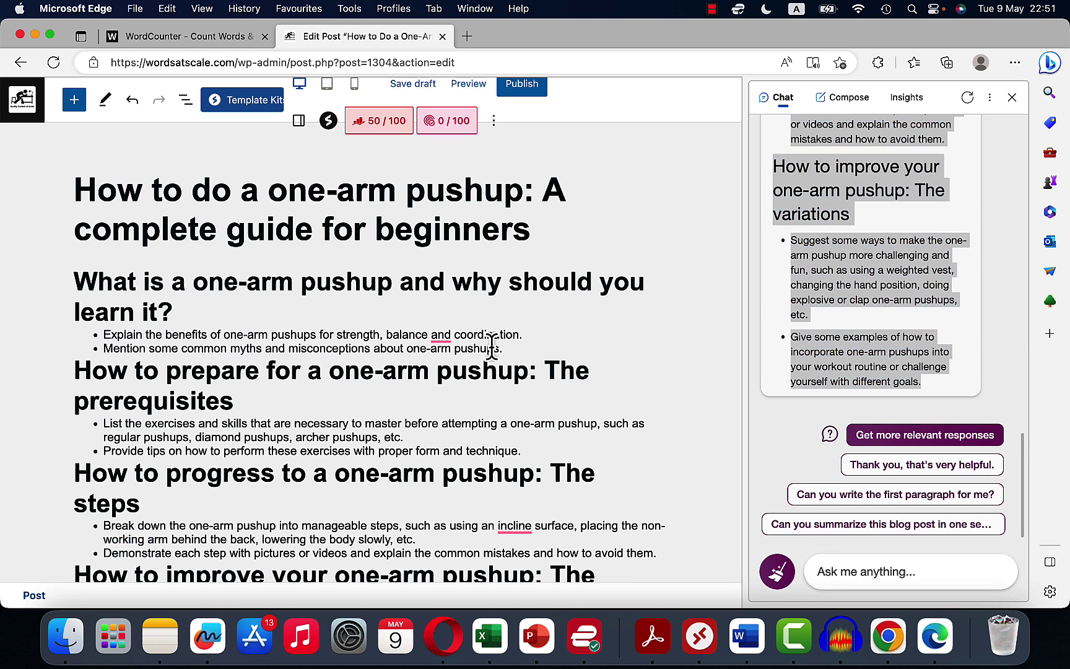
{"action": "left_click", "coordinate": [514, 347]}
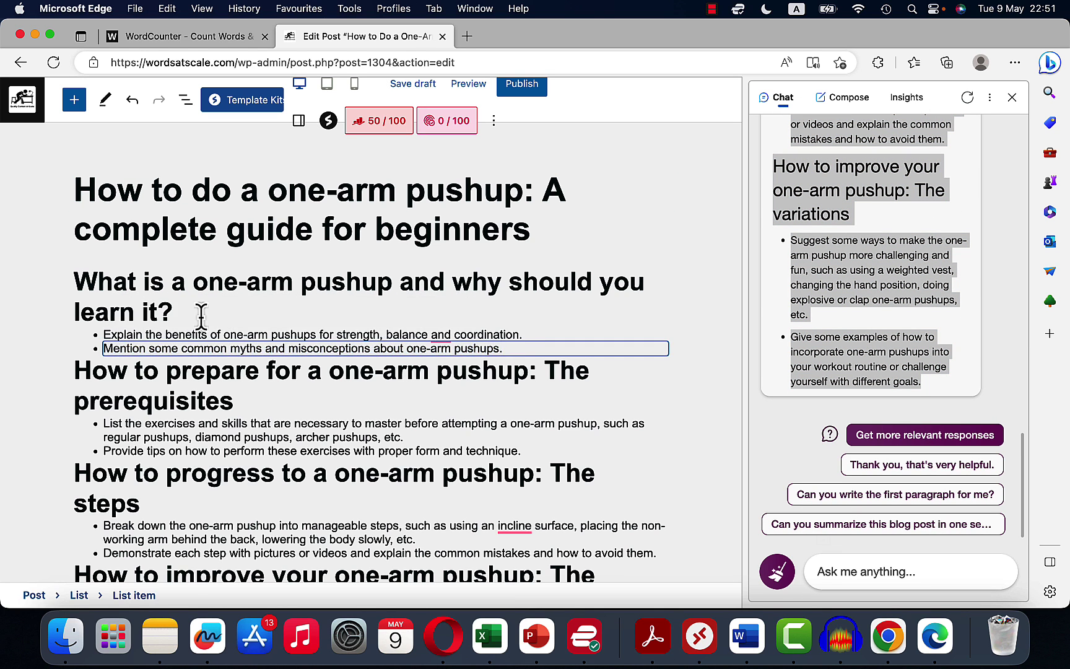
{"action": "left_click_drag", "start_coordinate": [306, 303], "coordinate": [561, 335]}
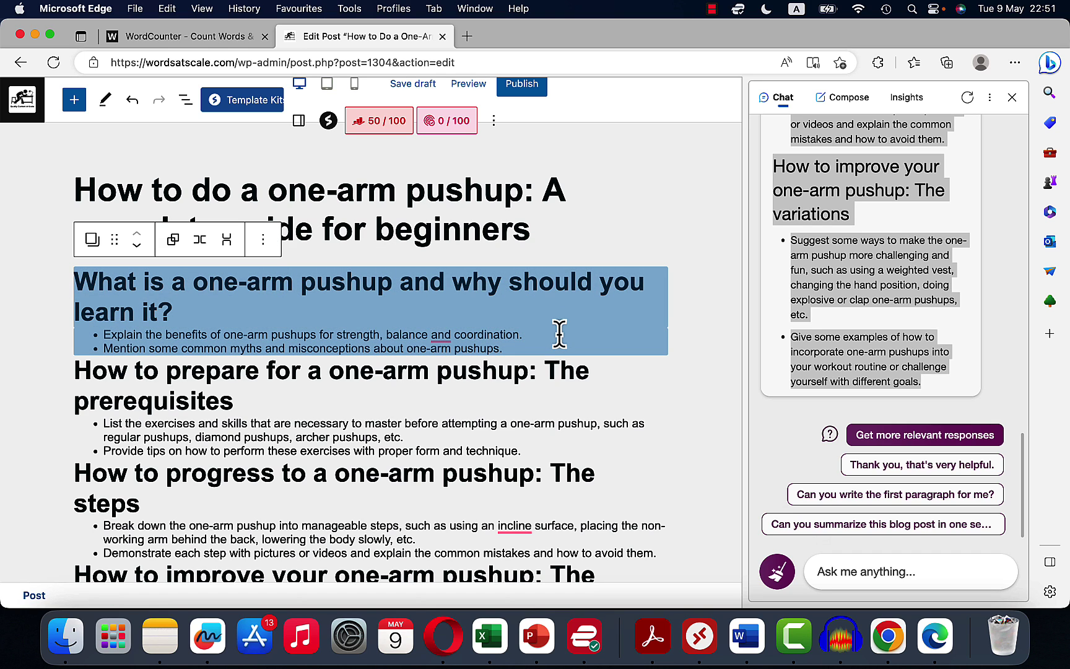
{"action": "key", "text": "super+c"}
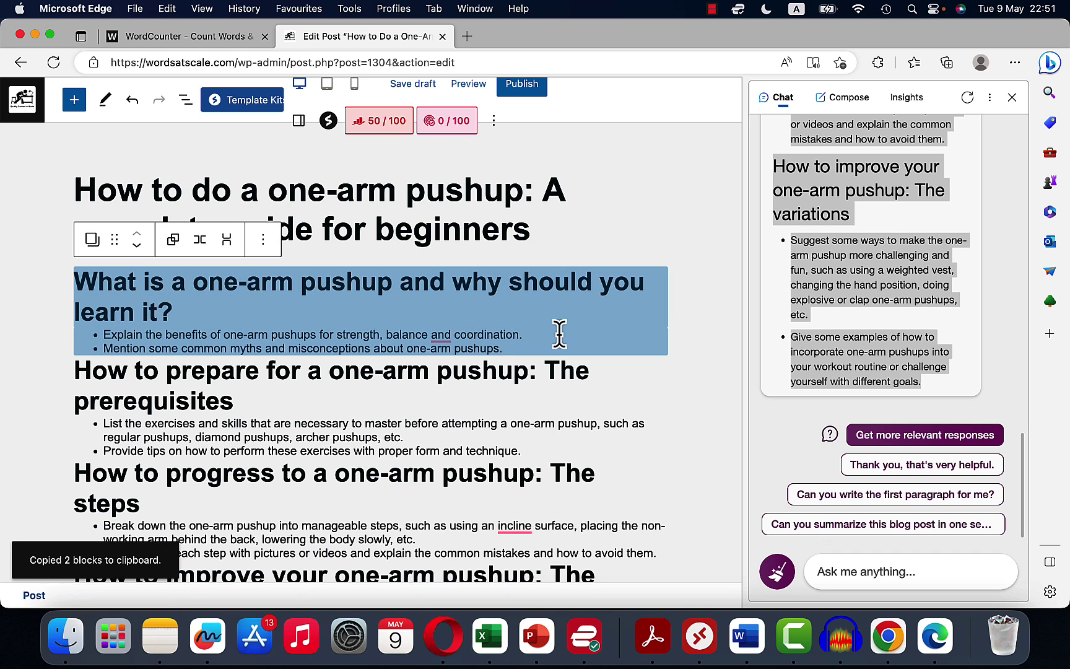
Paste the first section's heading and bullets into Compose's Write about box, keeping Casual, Paragraph, Long.
{"action": "left_click", "coordinate": [854, 102]}
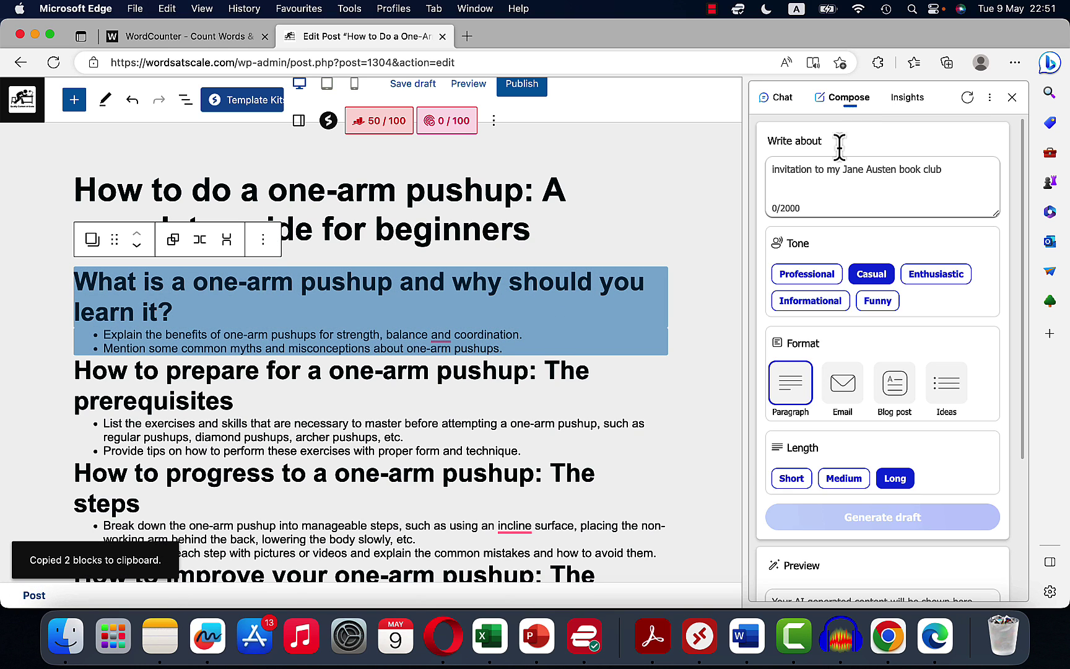
{"action": "left_click", "coordinate": [828, 168]}
{"action": "key", "text": "super+v"}
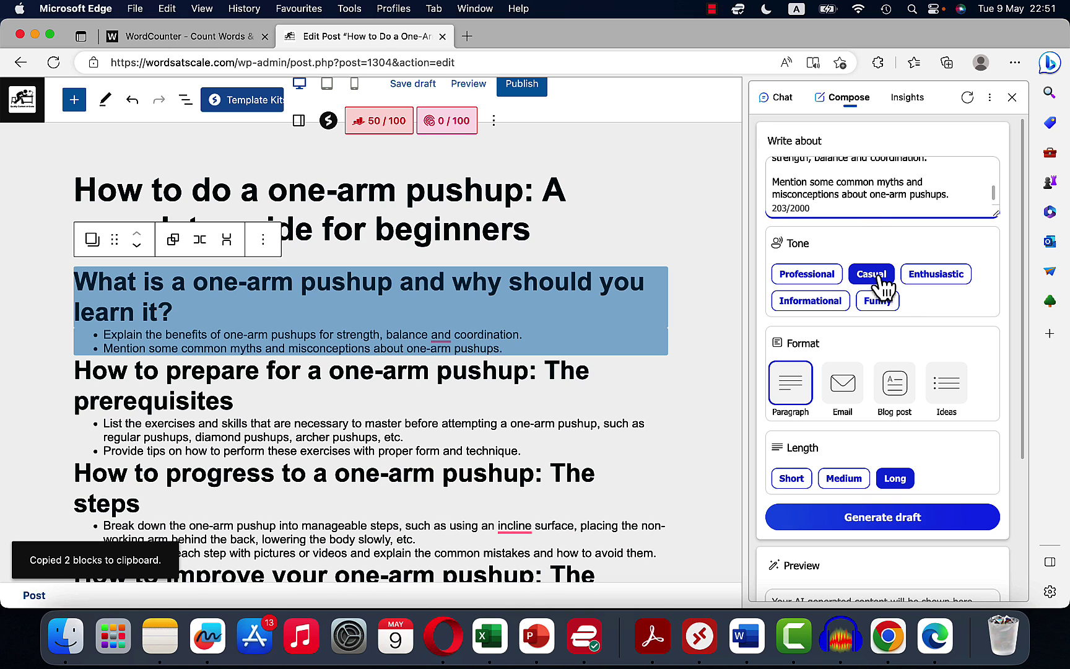
{"action": "scroll", "coordinate": [942, 432], "scroll_direction": "down", "scroll_amount": 2}
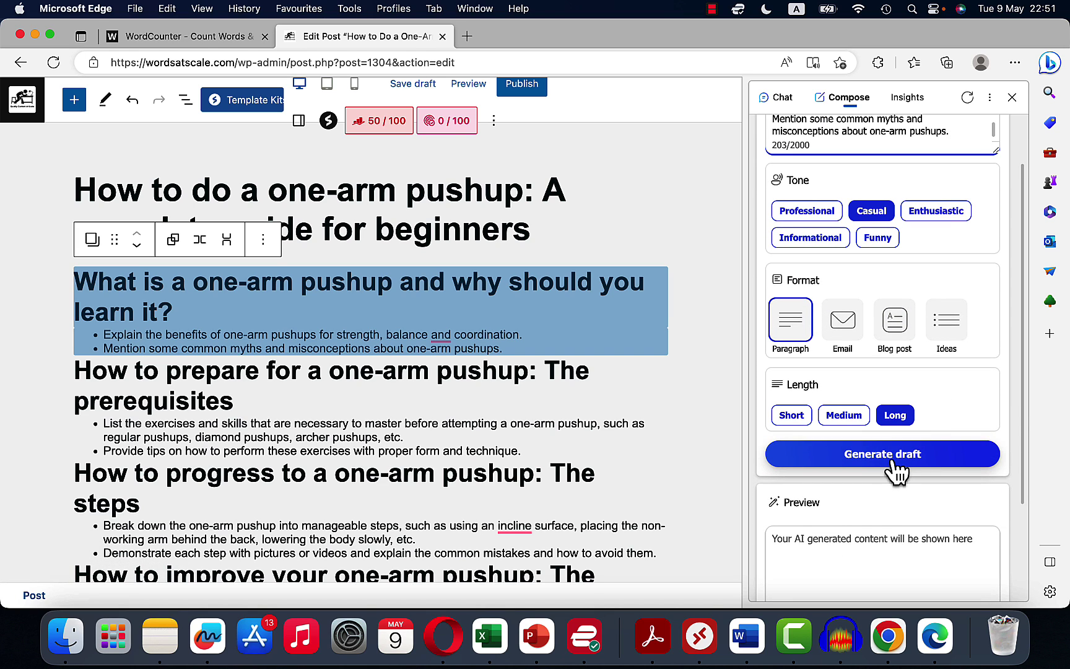
{"action": "scroll", "coordinate": [965, 430], "scroll_direction": "up", "scroll_amount": 2}
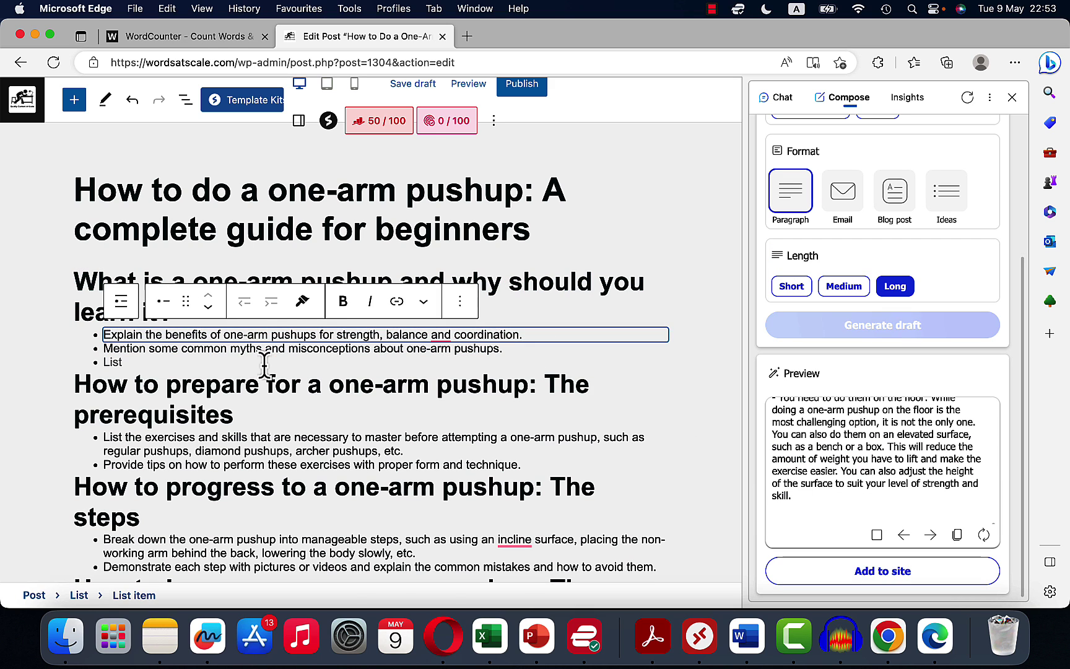
Delete the first section's two outline bullets, leaving an empty paragraph under the heading.
{"action": "left_click", "coordinate": [264, 364]}
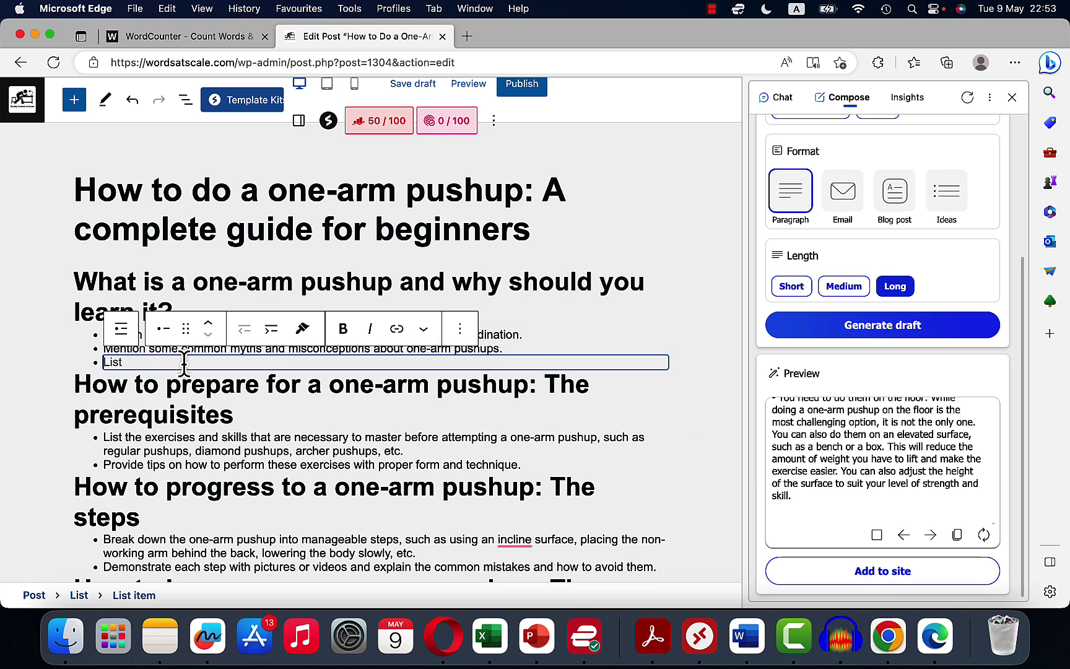
{"action": "left_click_drag", "start_coordinate": [149, 364], "coordinate": [239, 358]}
{"action": "left_click", "coordinate": [101, 337], "text": "shift"}
{"action": "key", "text": "BackSpace"}
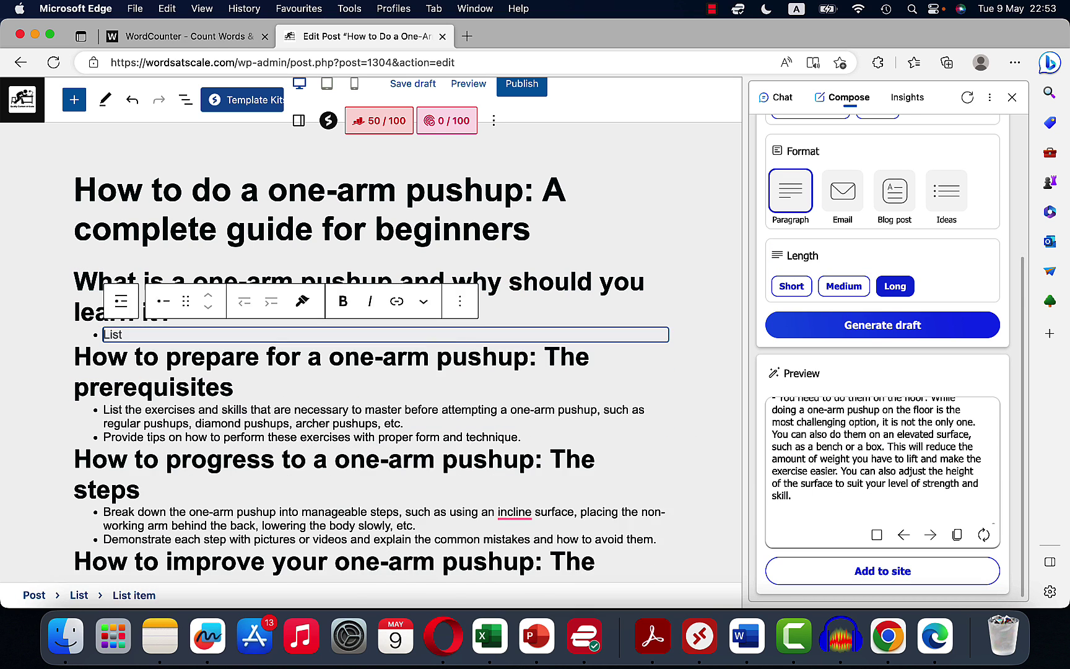
{"action": "key", "text": "BackSpace"}
{"action": "key", "text": "Return"}
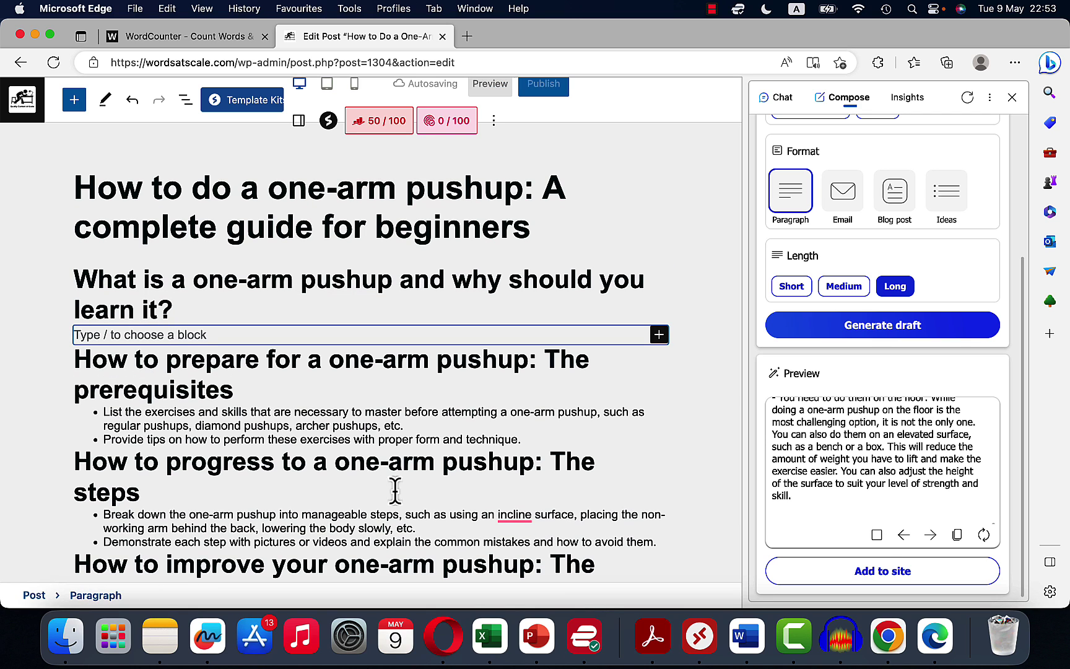
Add Bing's long draft, with reasons and common-myths lists, into the first section.
{"action": "left_click", "coordinate": [817, 573]}
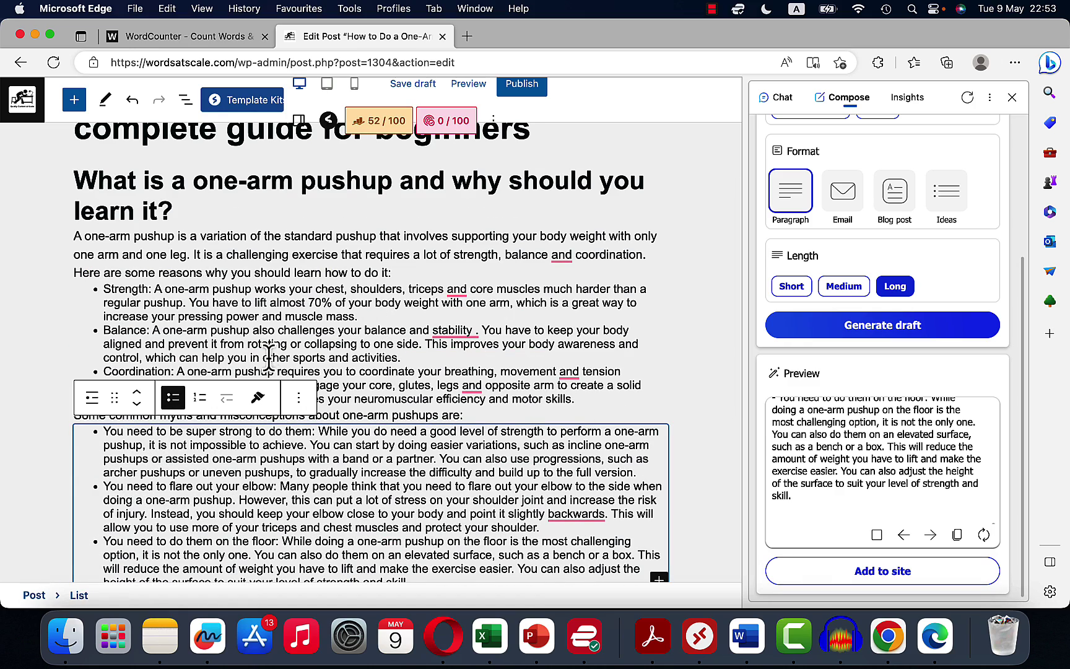
{"action": "scroll", "coordinate": [234, 303], "scroll_direction": "up", "scroll_amount": 2}
{"action": "scroll", "coordinate": [234, 304], "scroll_direction": "down", "scroll_amount": 6}
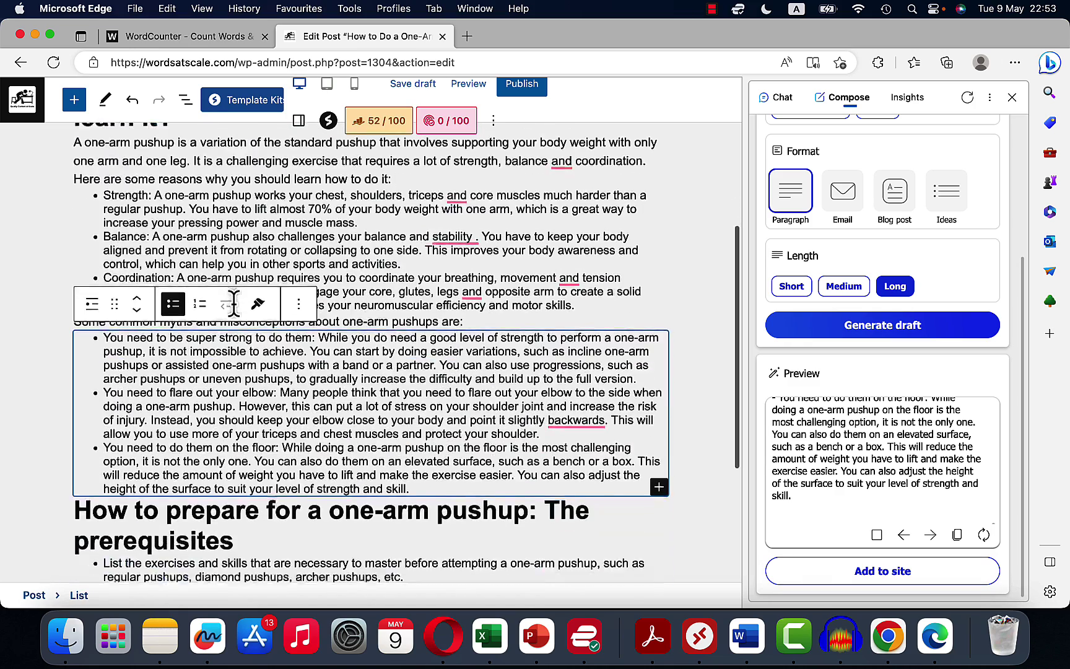
{"action": "scroll", "coordinate": [243, 306], "scroll_direction": "up", "scroll_amount": 3}
{"action": "scroll", "coordinate": [288, 335], "scroll_direction": "down", "scroll_amount": 4}
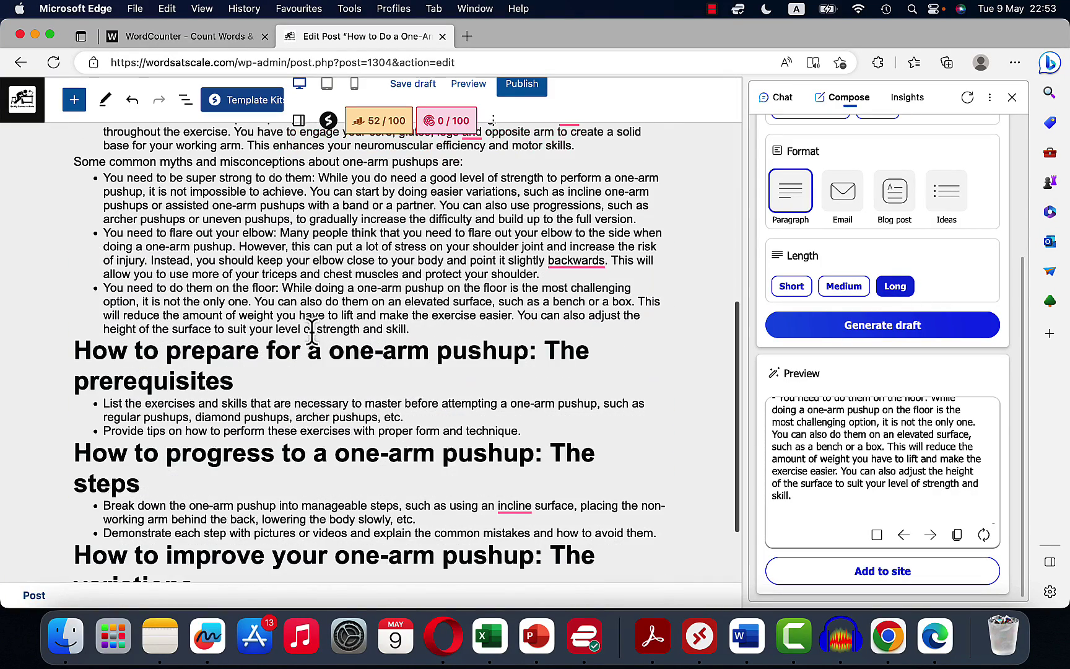
{"action": "left_click_drag", "start_coordinate": [532, 432], "coordinate": [40, 356]}
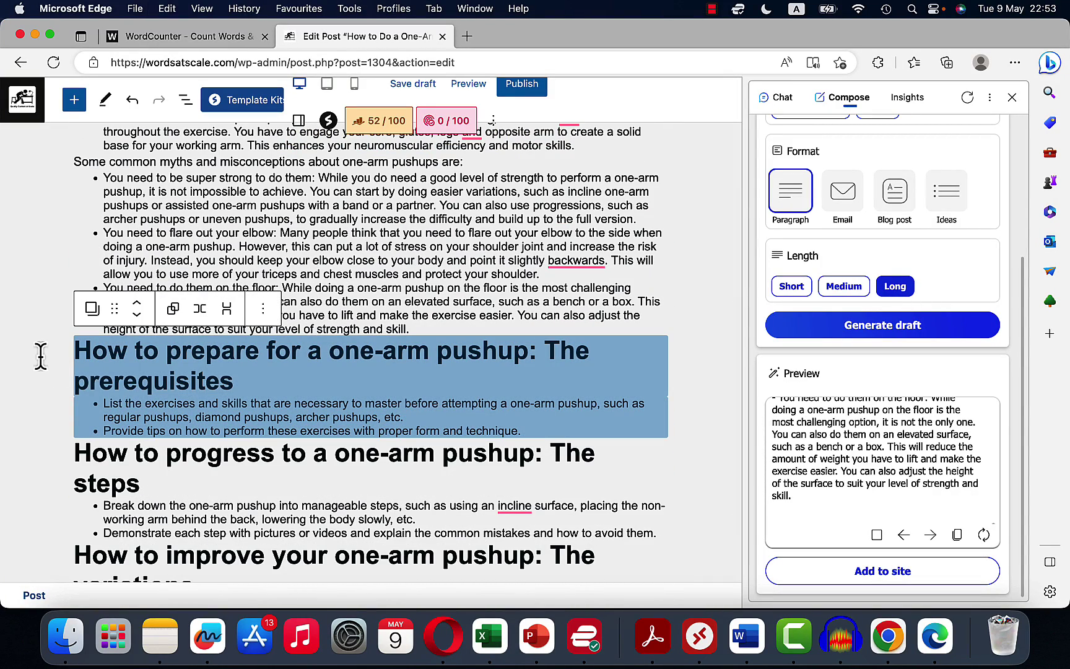
Replace the Write about text with the prerequisites section and generate a new Compose draft.
{"action": "scroll", "coordinate": [896, 198], "scroll_direction": "up", "scroll_amount": 4}
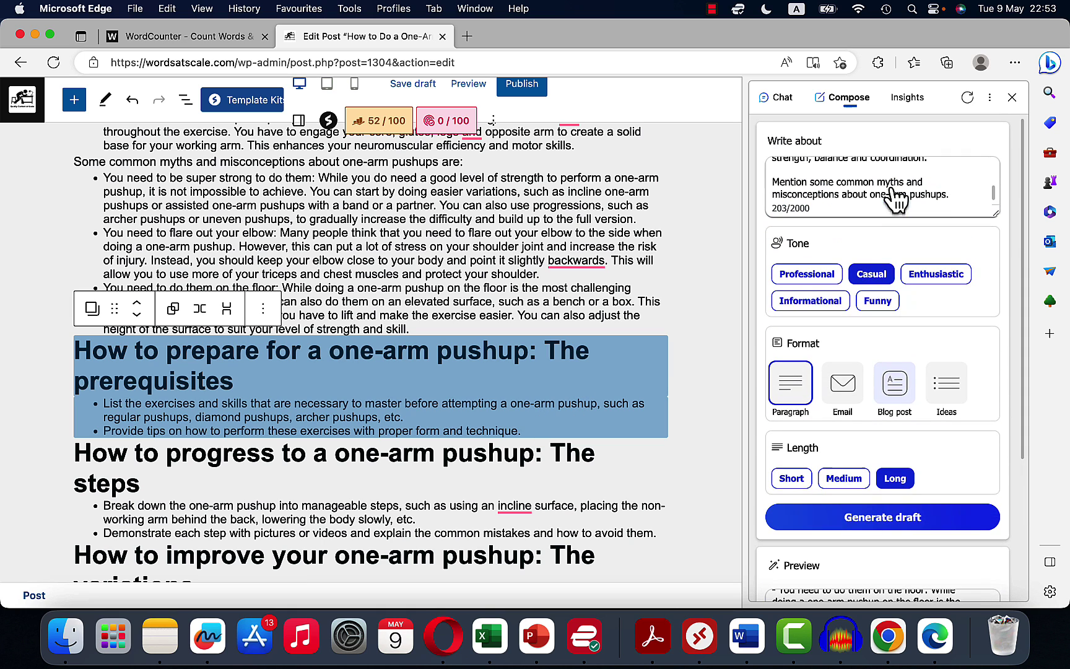
{"action": "left_click", "coordinate": [834, 180]}
{"action": "key", "text": "super+a"}
{"action": "key", "text": "Right"}
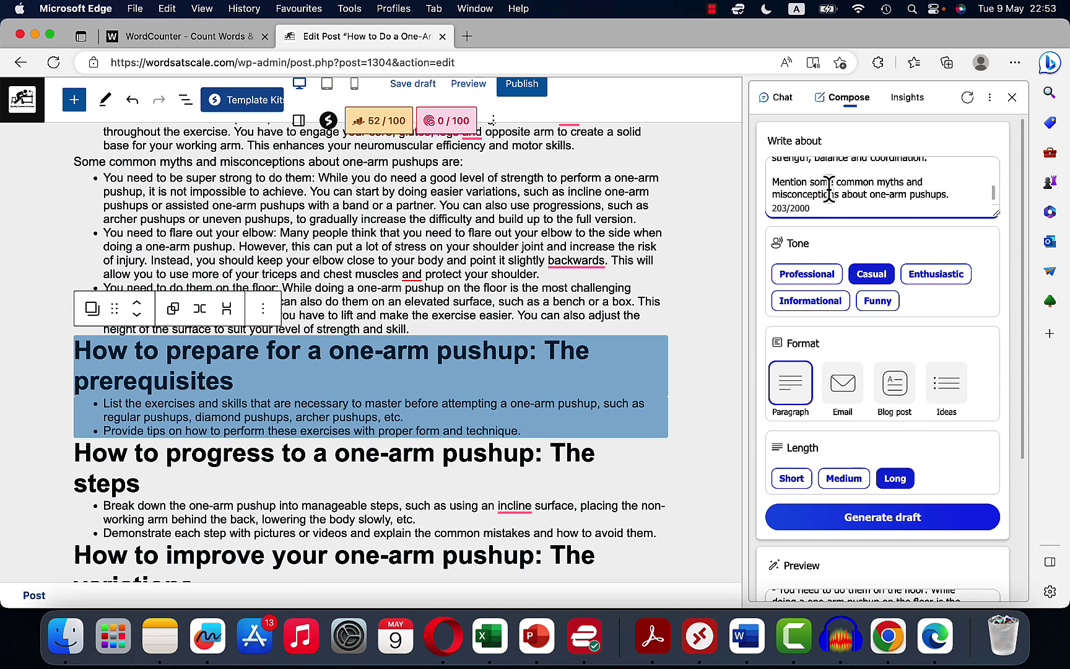
{"action": "left_click", "coordinate": [883, 517]}
{"action": "key", "text": "super+c"}
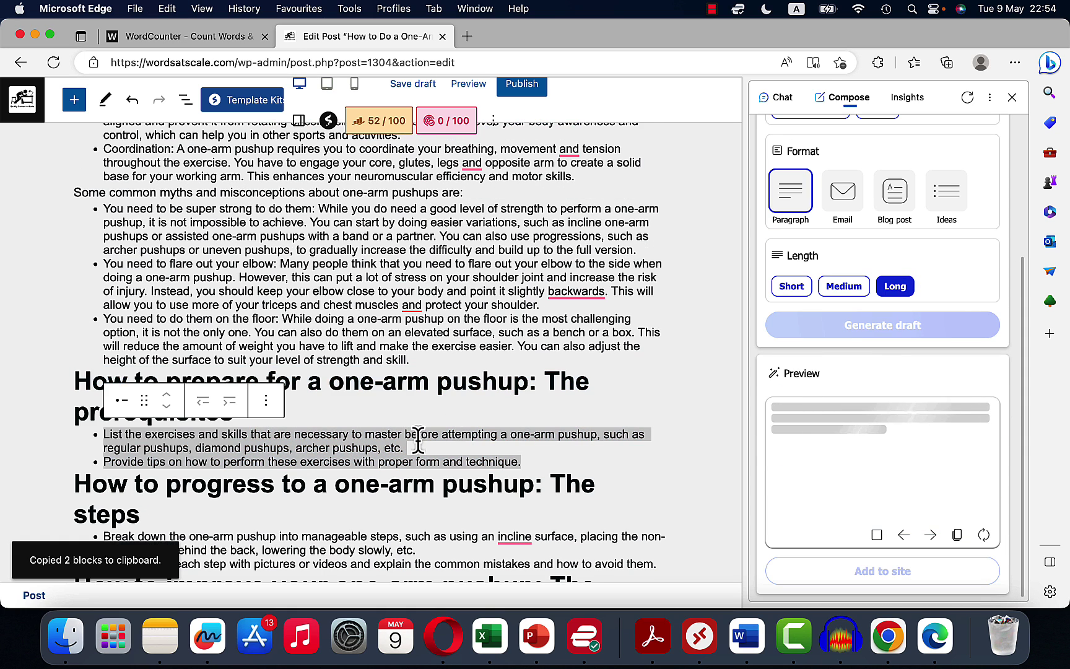
Replace the prerequisites bullets with Bing's draft on regular, diamond and archer pushups plus negatives.
{"action": "left_click", "coordinate": [527, 462]}
{"action": "left_click_drag", "start_coordinate": [526, 461], "coordinate": [95, 432]}
{"action": "key", "text": "BackSpace"}
{"action": "key", "text": "BackSpace"}
{"action": "key", "text": "Return"}
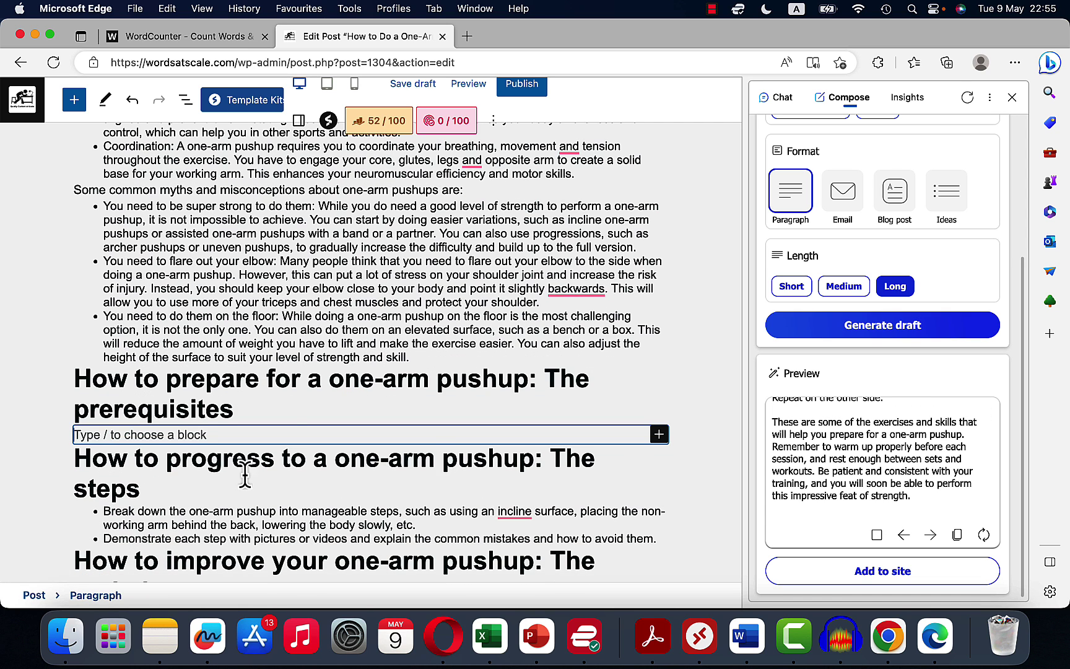
{"action": "left_click", "coordinate": [853, 574]}
Review the inserted prerequisites text and select the 'How to progress' heading and its bullets.
{"action": "scroll", "coordinate": [326, 313], "scroll_direction": "up", "scroll_amount": 10}
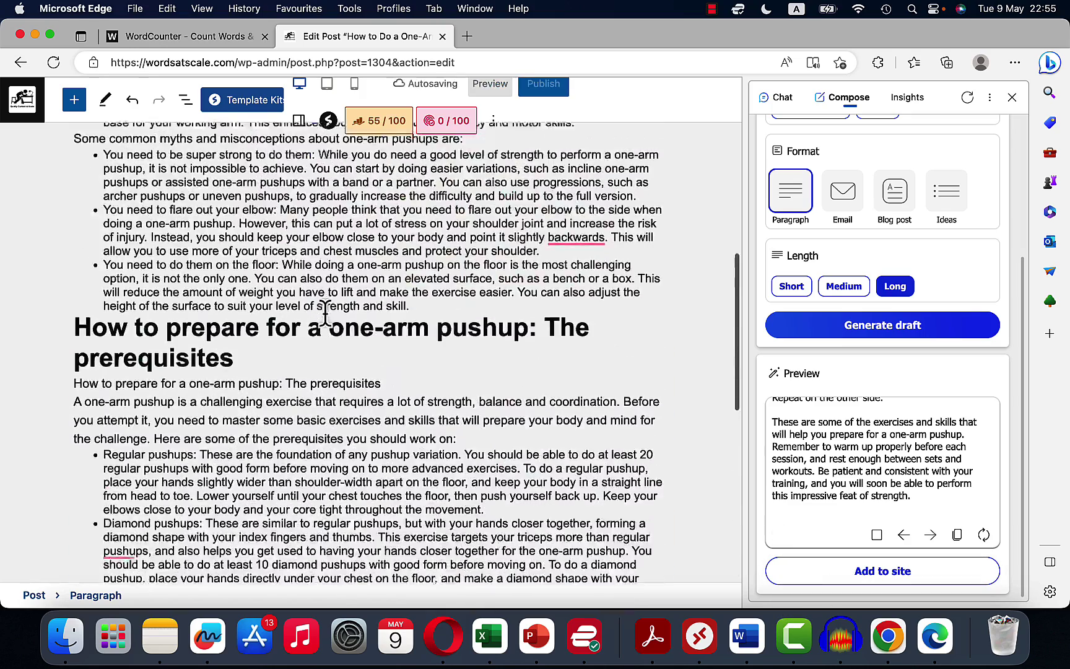
{"action": "scroll", "coordinate": [325, 313], "scroll_direction": "up", "scroll_amount": 2}
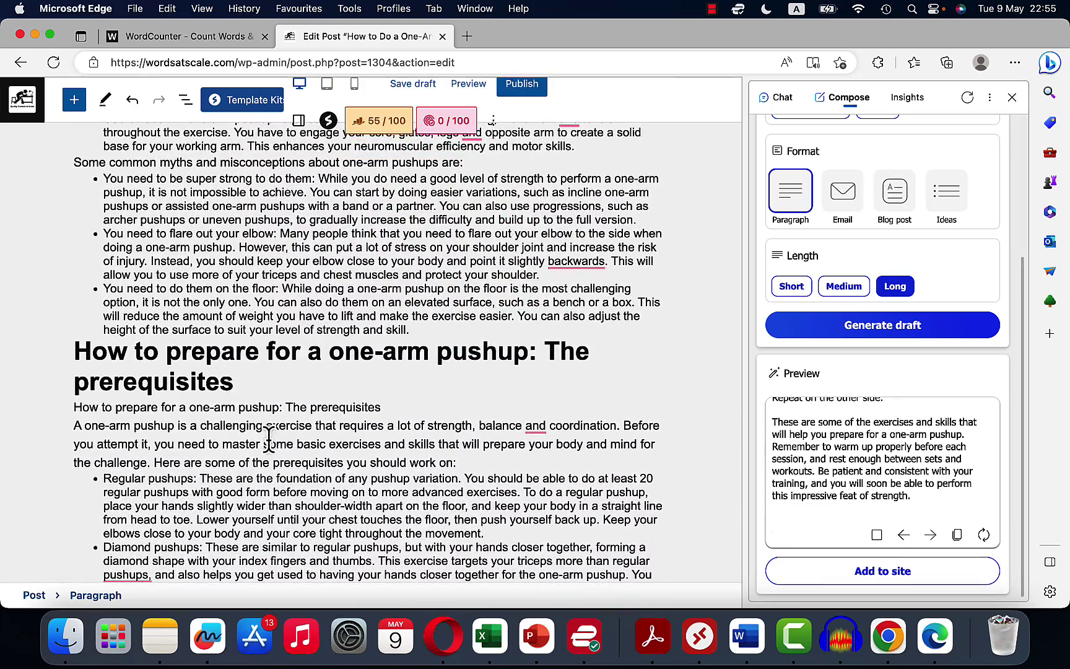
{"action": "scroll", "coordinate": [268, 440], "scroll_direction": "down", "scroll_amount": 3}
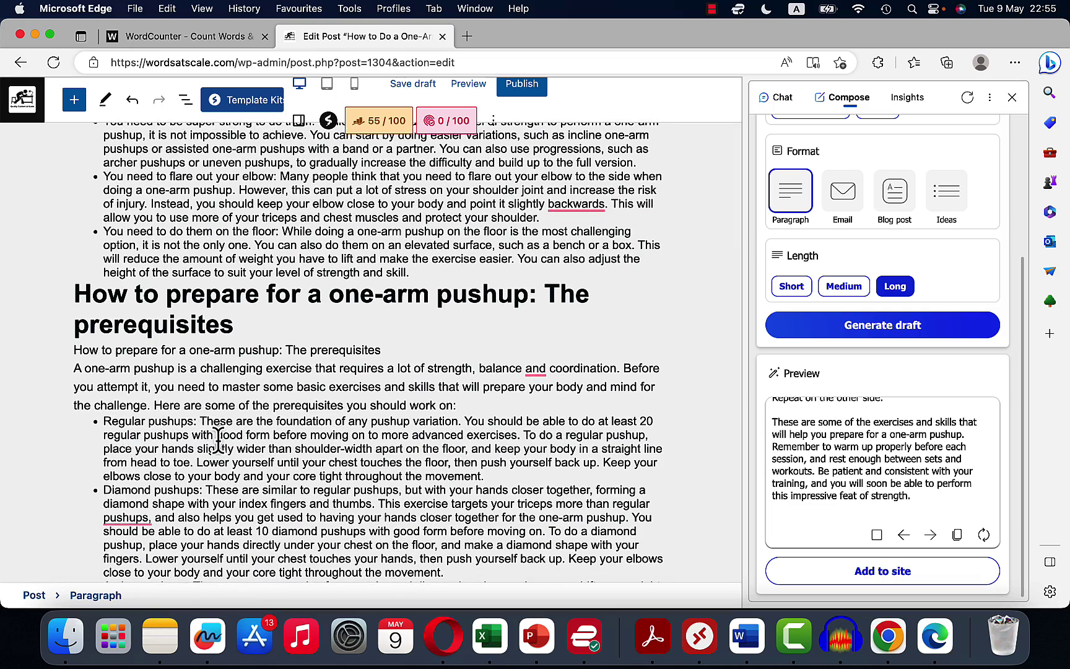
{"action": "scroll", "coordinate": [218, 441], "scroll_direction": "down", "scroll_amount": 8}
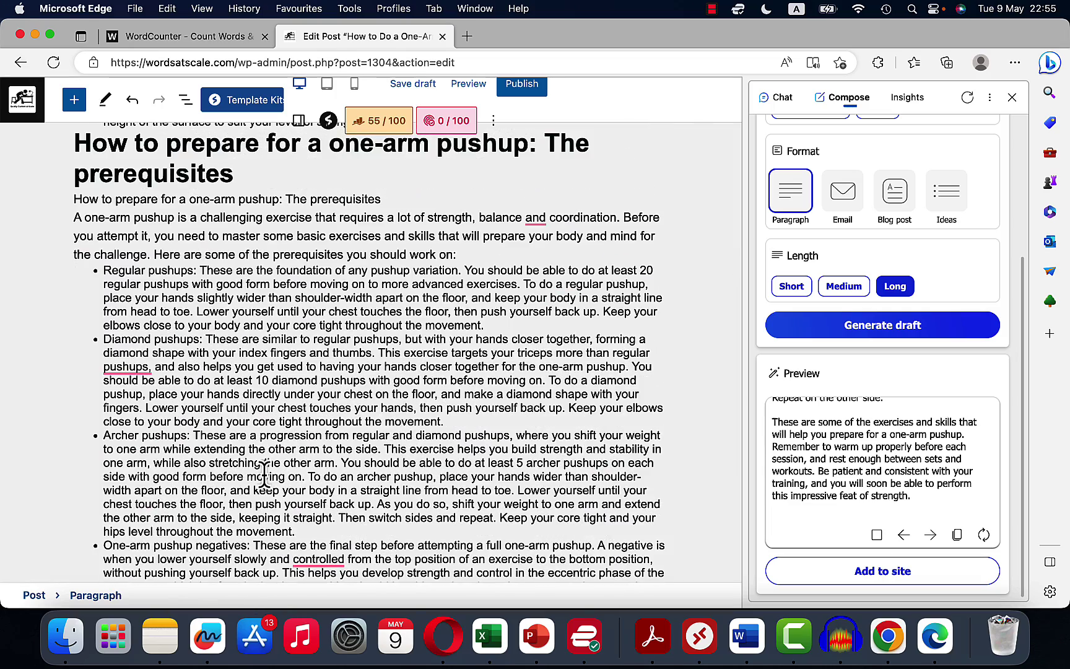
{"action": "scroll", "coordinate": [264, 476], "scroll_direction": "down", "scroll_amount": 4}
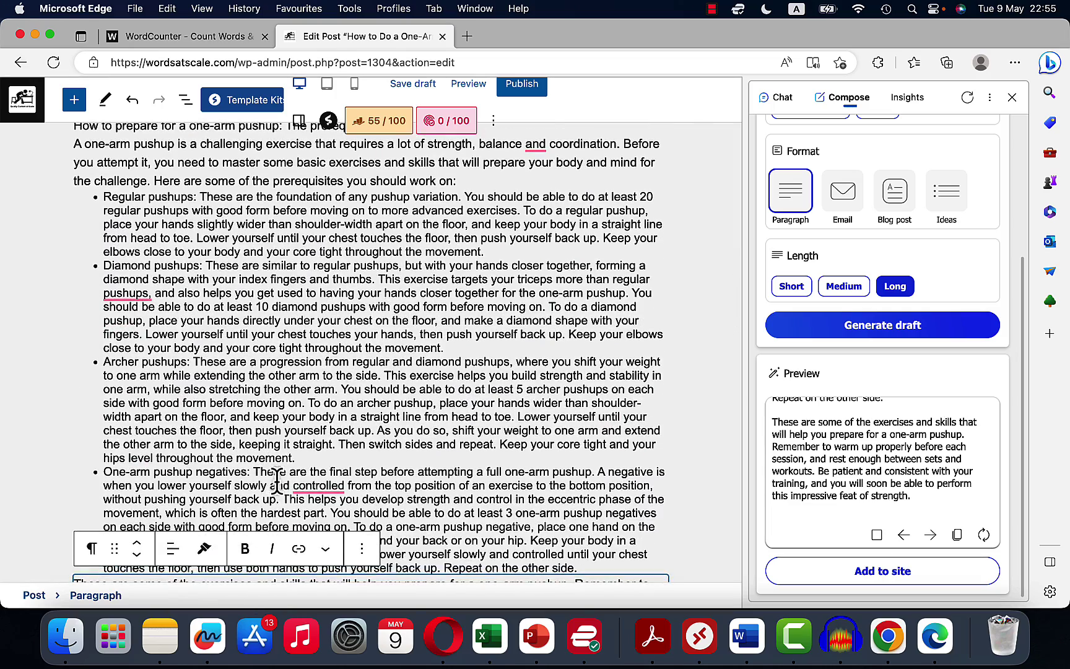
{"action": "scroll", "coordinate": [277, 480], "scroll_direction": "up", "scroll_amount": 4}
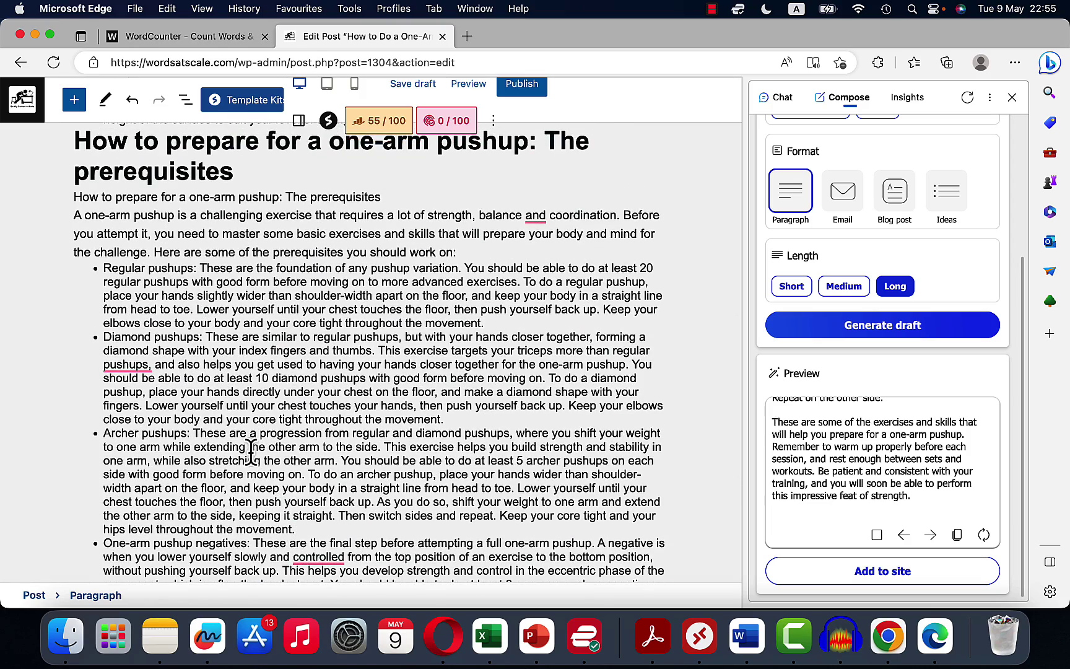
{"action": "scroll", "coordinate": [410, 477], "scroll_direction": "down", "scroll_amount": 3}
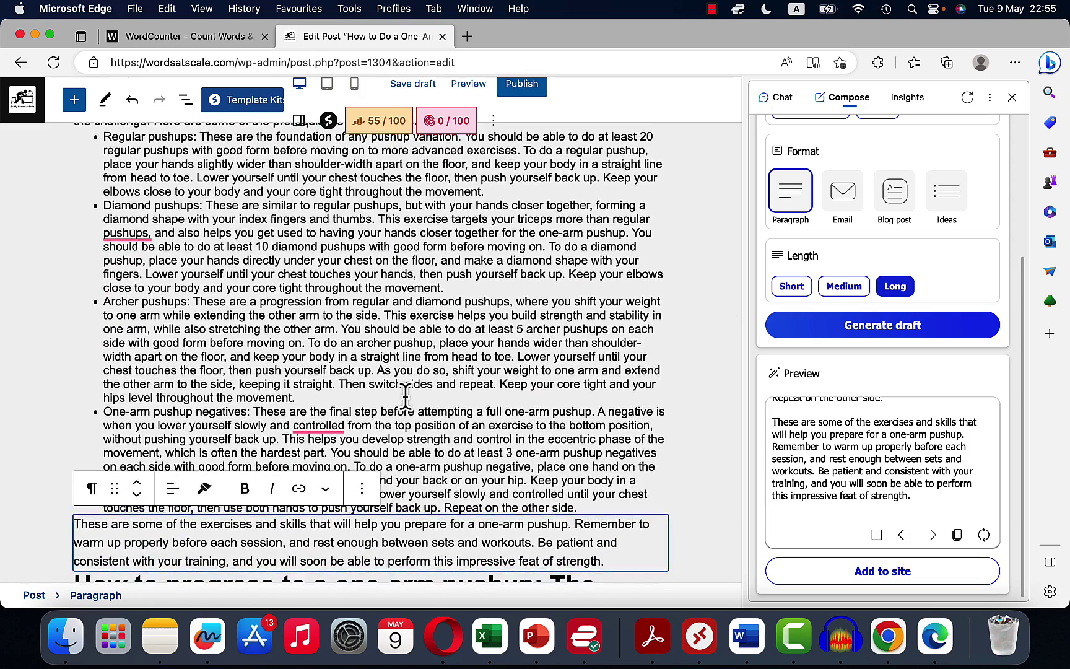
{"action": "scroll", "coordinate": [263, 390], "scroll_direction": "down", "scroll_amount": 3}
{"action": "left_click_drag", "start_coordinate": [263, 391], "coordinate": [661, 458]}
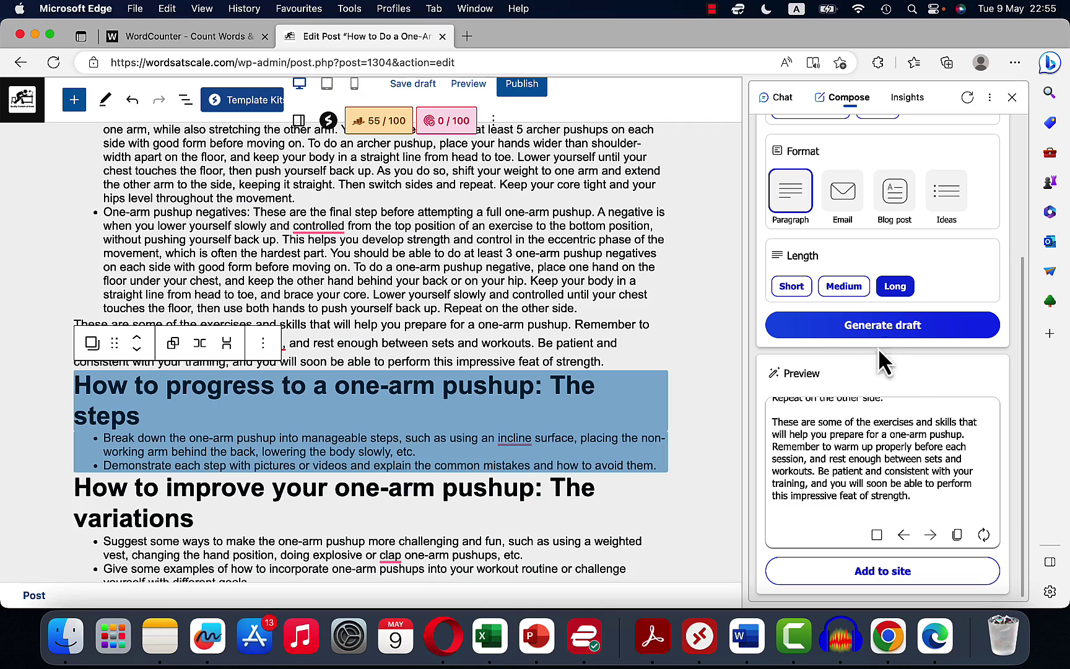
Scroll through the inserted 'How to progress' draft to review its four steps and tips.
{"action": "scroll", "coordinate": [880, 334], "scroll_direction": "up", "scroll_amount": 3}
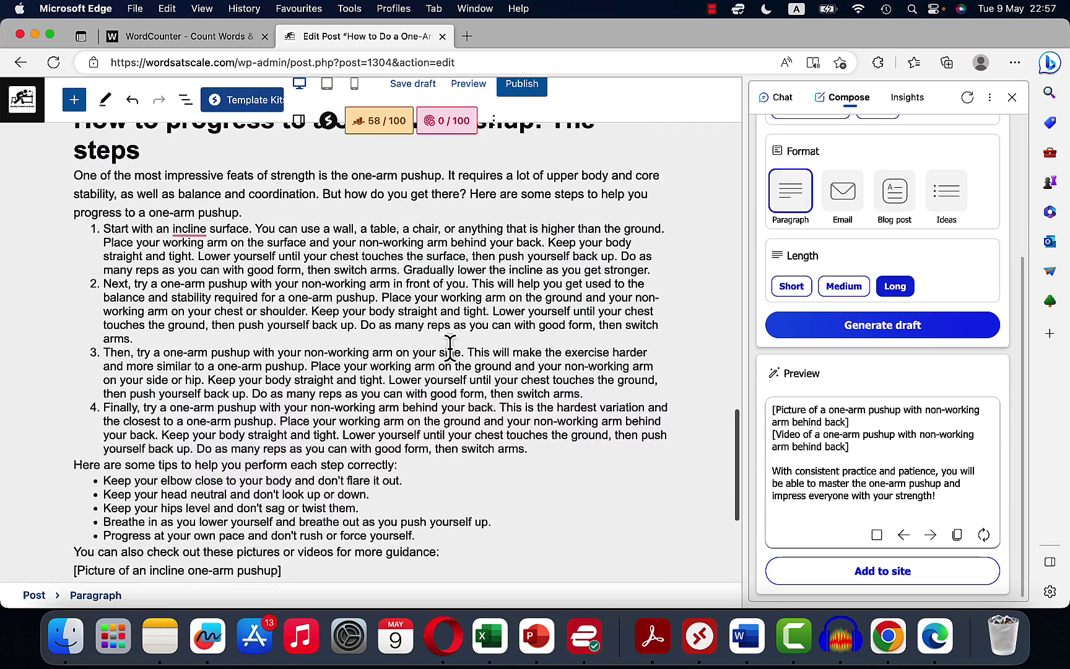
{"action": "scroll", "coordinate": [450, 347], "scroll_direction": "up", "scroll_amount": 10}
{"action": "scroll", "coordinate": [451, 343], "scroll_direction": "up", "scroll_amount": 1}
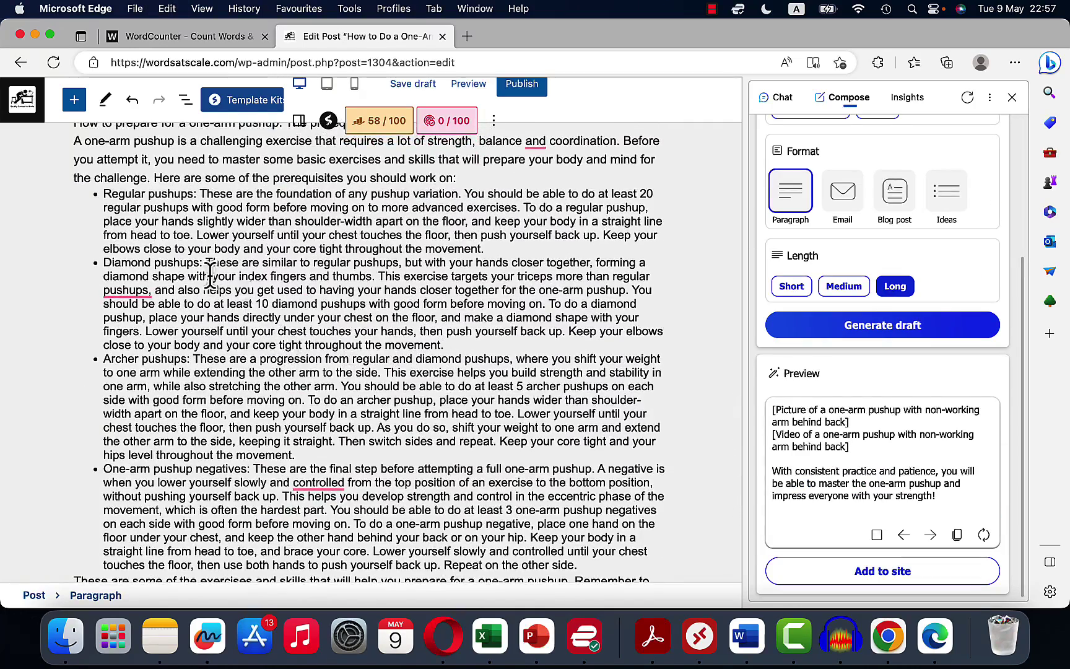
{"action": "scroll", "coordinate": [266, 353], "scroll_direction": "up", "scroll_amount": 4}
{"action": "scroll", "coordinate": [281, 403], "scroll_direction": "down", "scroll_amount": 10}
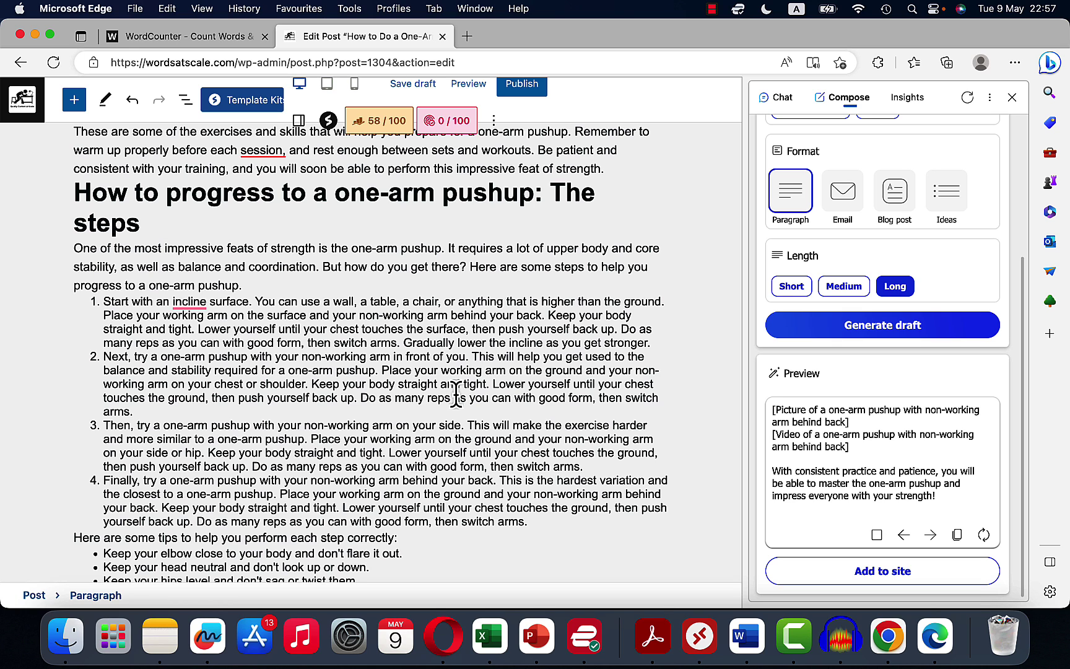
{"action": "scroll", "coordinate": [456, 395], "scroll_direction": "down", "scroll_amount": 2}
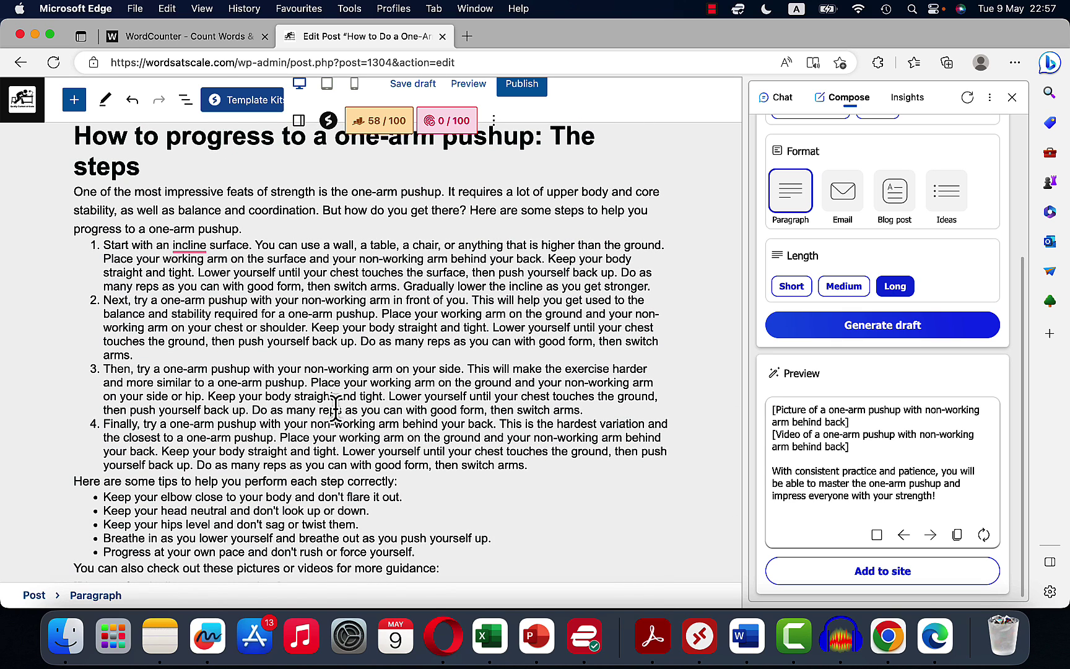
{"action": "scroll", "coordinate": [451, 406], "scroll_direction": "down", "scroll_amount": 3}
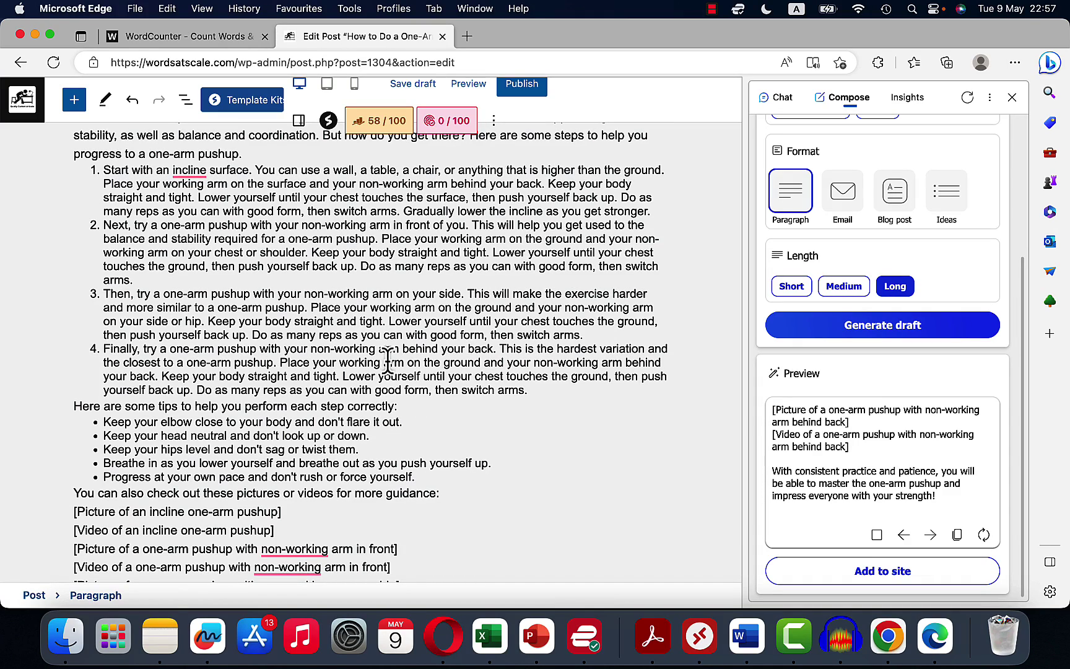
{"action": "scroll", "coordinate": [453, 410], "scroll_direction": "down", "scroll_amount": 5}
Delete the picture/video placeholder lines and closing sentence, then select the variations heading.
{"action": "left_click", "coordinate": [374, 387]}
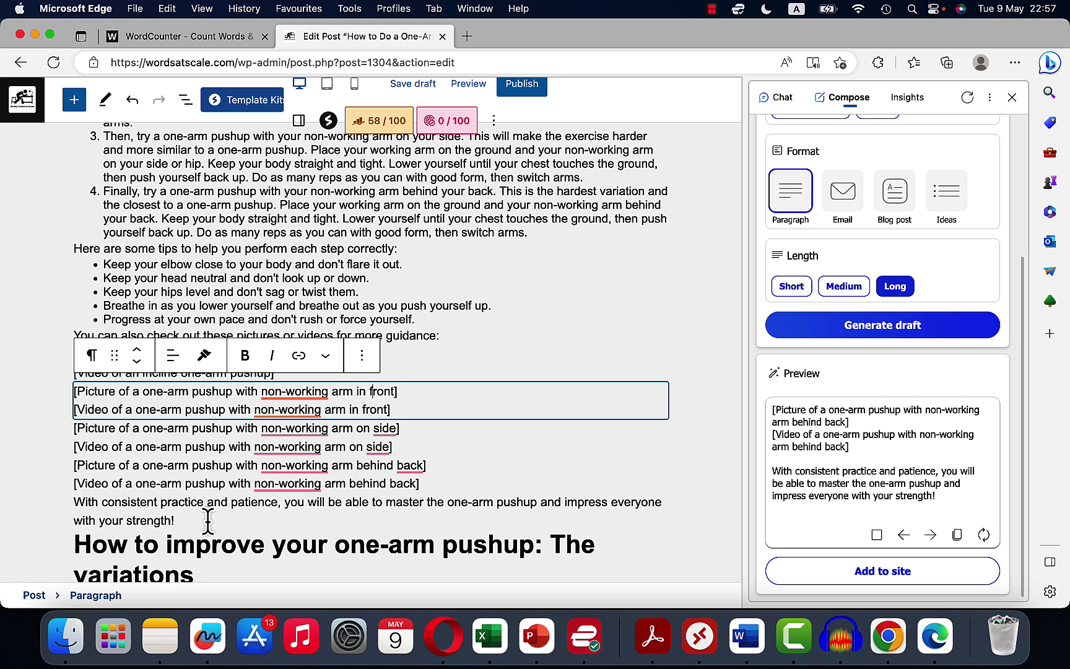
{"action": "left_click_drag", "start_coordinate": [207, 521], "coordinate": [58, 339]}
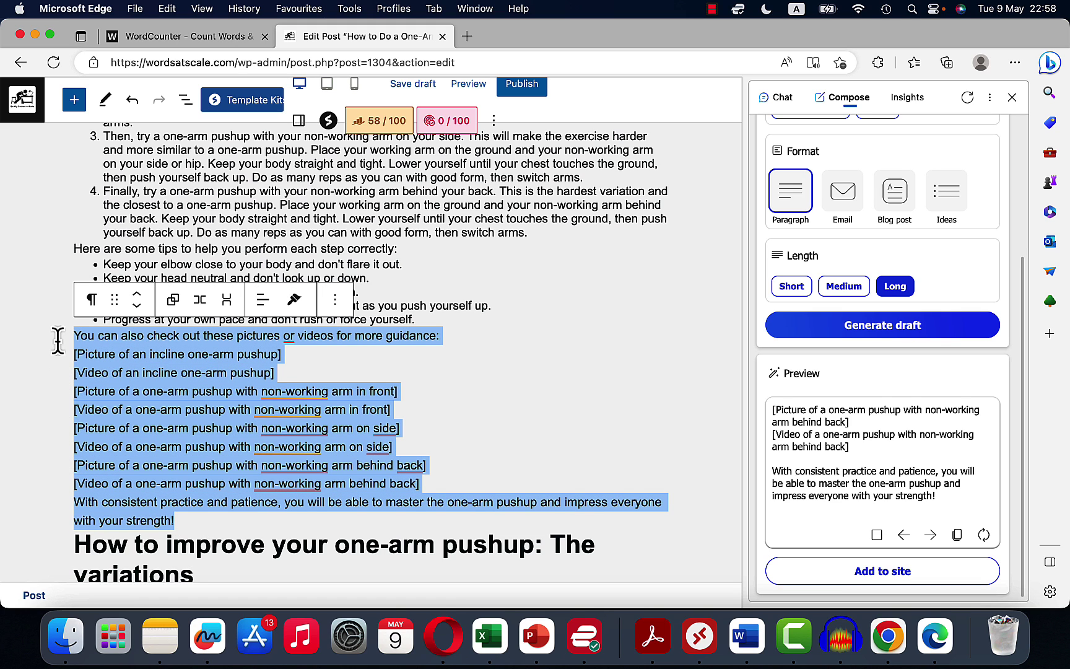
{"action": "key", "text": "BackSpace"}
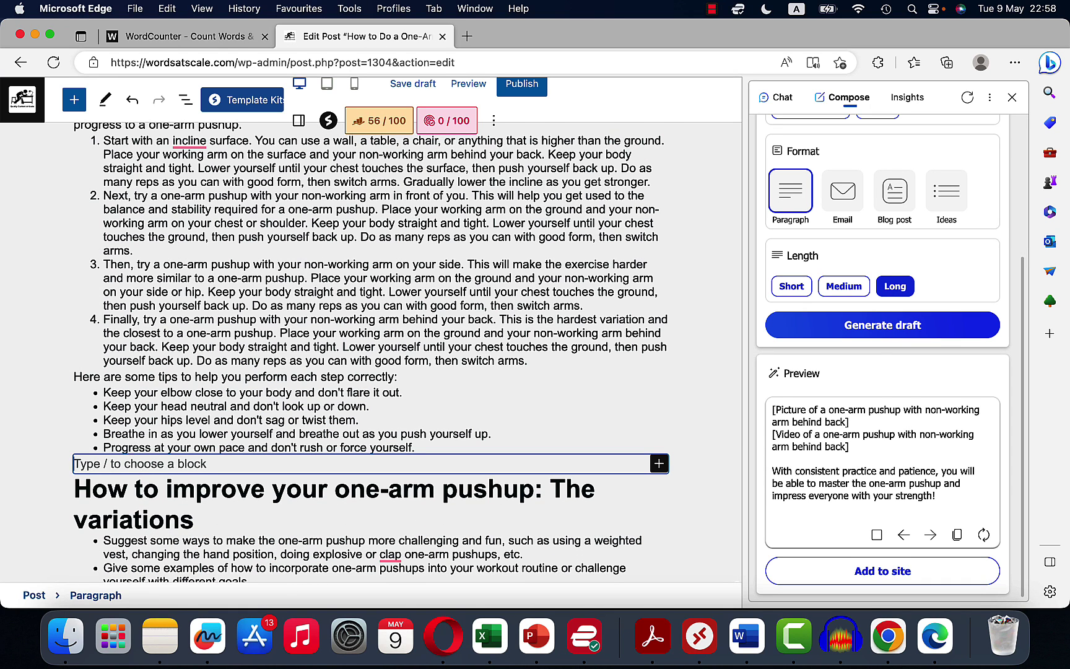
{"action": "key", "text": "BackSpace"}
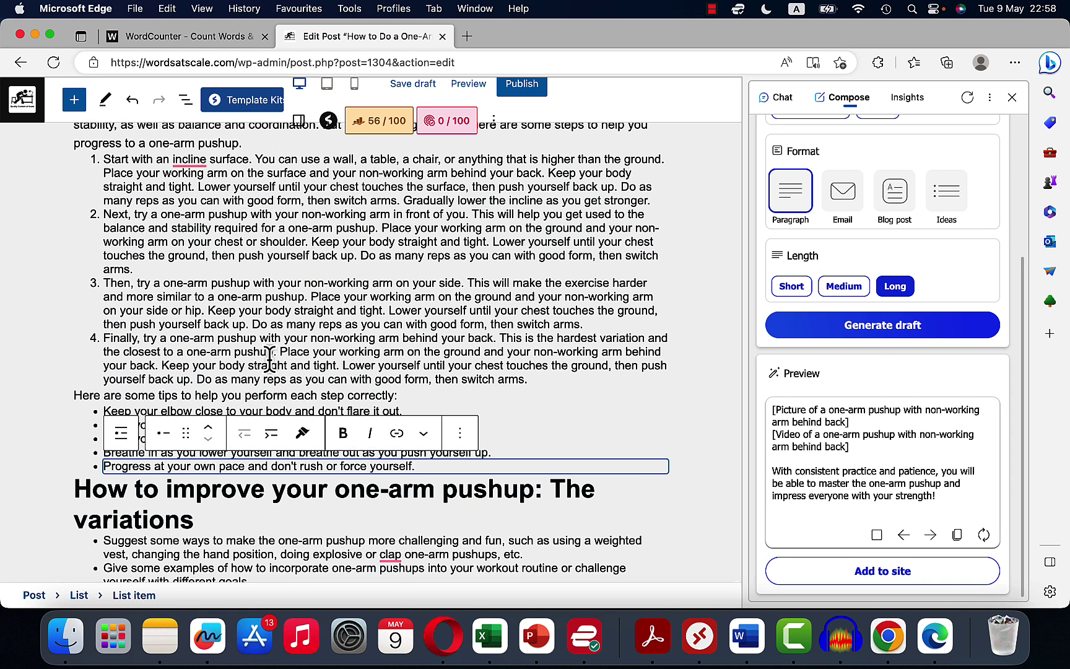
{"action": "left_click", "coordinate": [619, 493]}
{"action": "triple_click", "coordinate": [167, 513]}
Add an empty paragraph under the variations heading and insert Bing's variations draft there.
{"action": "scroll", "coordinate": [77, 501], "scroll_direction": "up", "scroll_amount": 1}
{"action": "scroll", "coordinate": [800, 255], "scroll_direction": "up", "scroll_amount": 5}
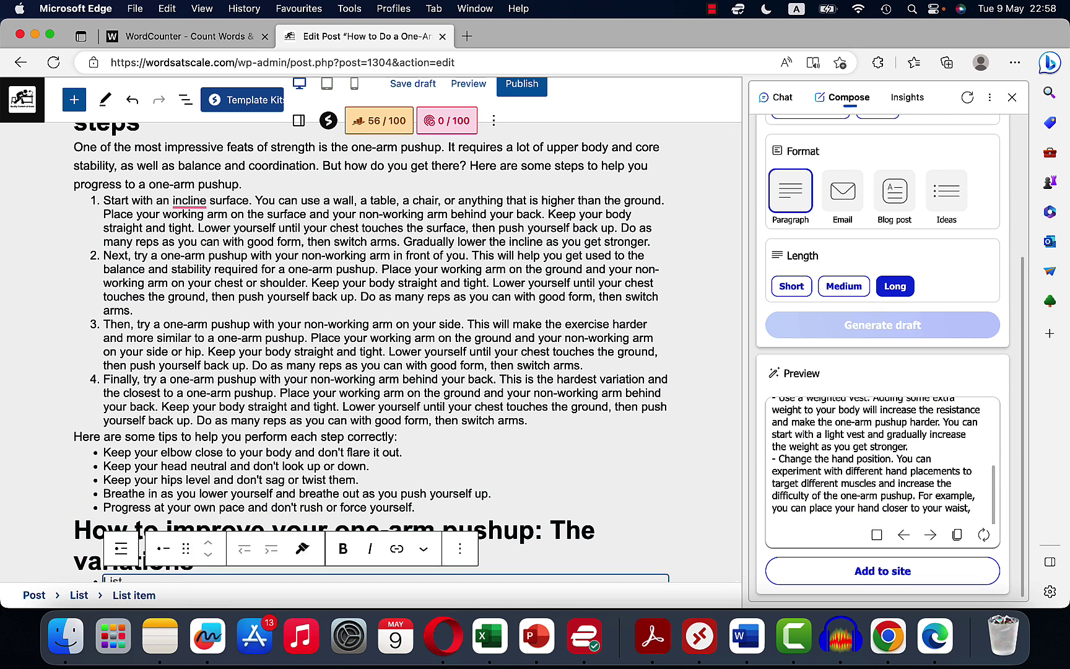
{"action": "left_click", "coordinate": [125, 564]}
{"action": "left_click", "coordinate": [148, 578]}
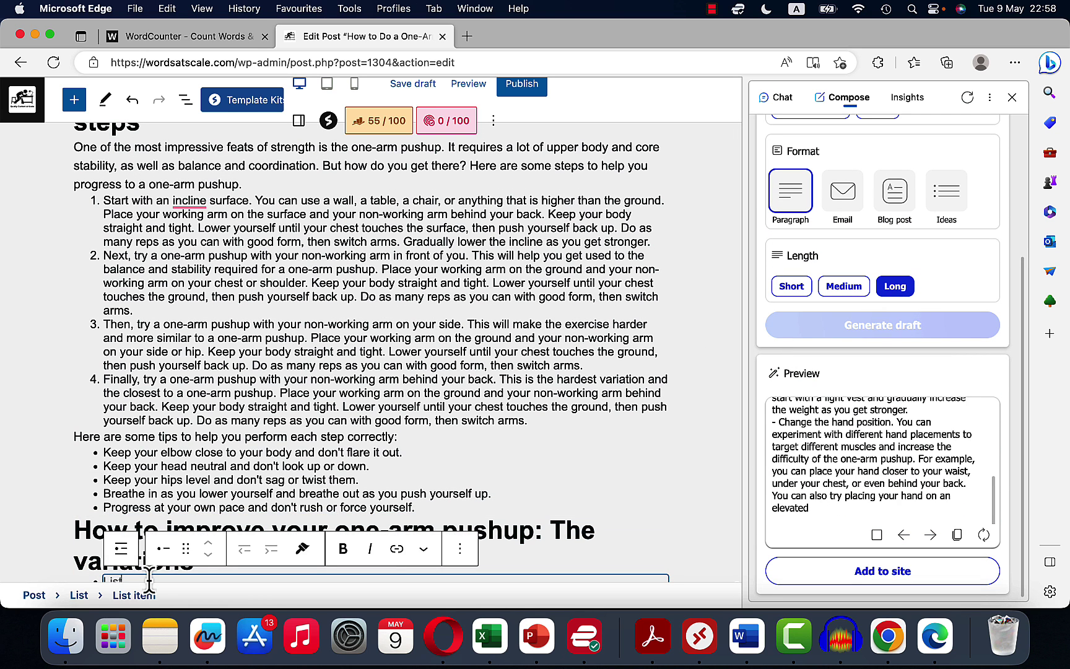
{"action": "left_click", "coordinate": [151, 561]}
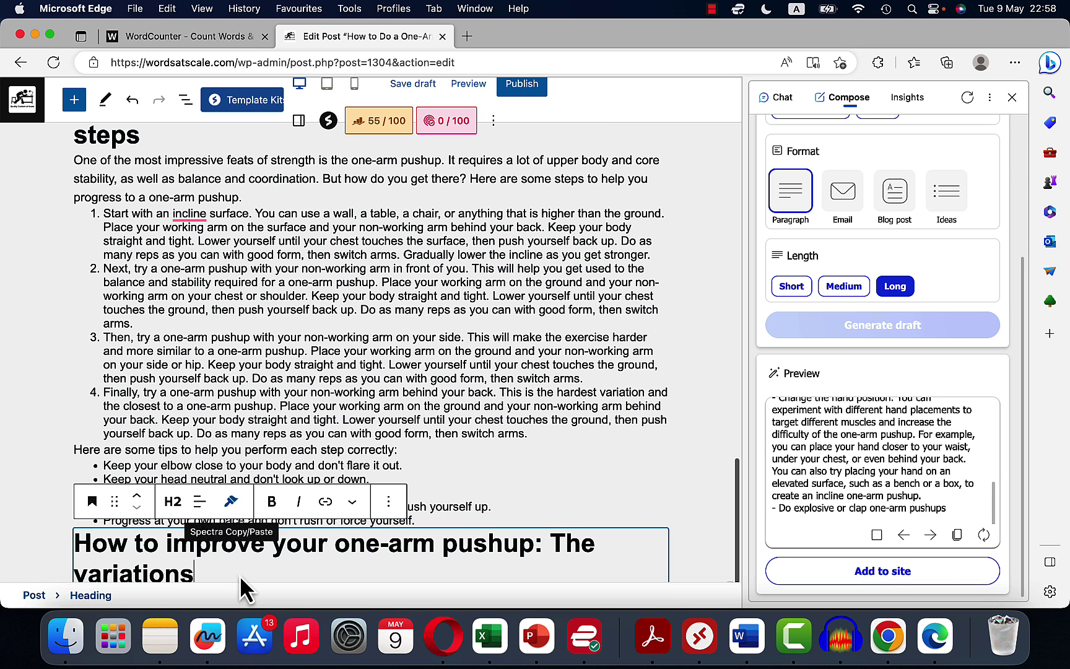
{"action": "key", "text": "Return"}
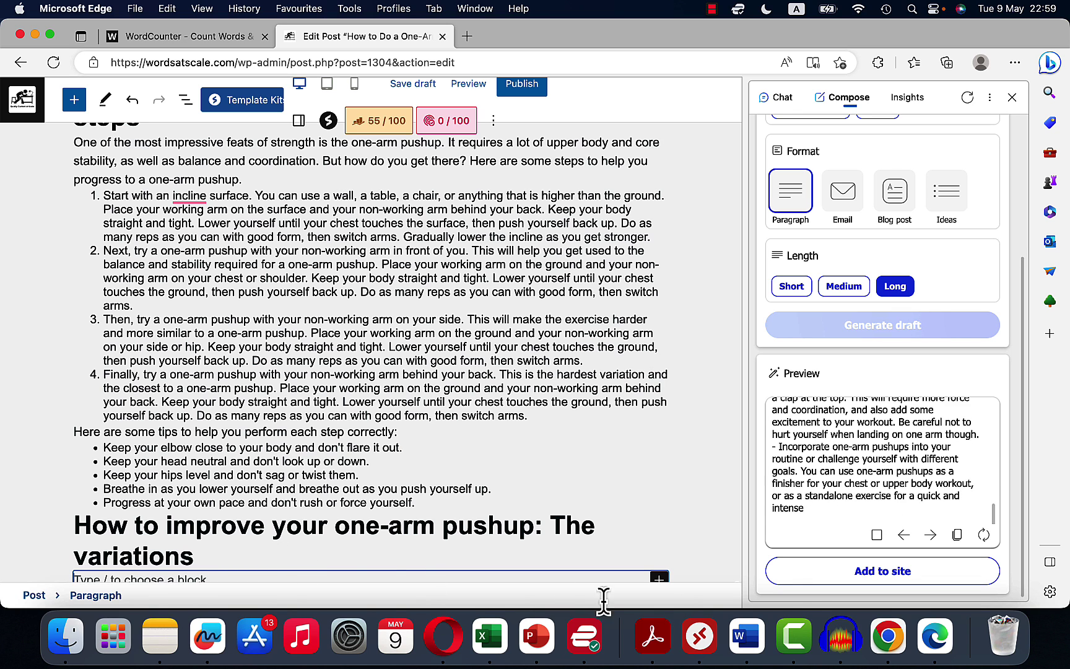
{"action": "left_click", "coordinate": [817, 576]}
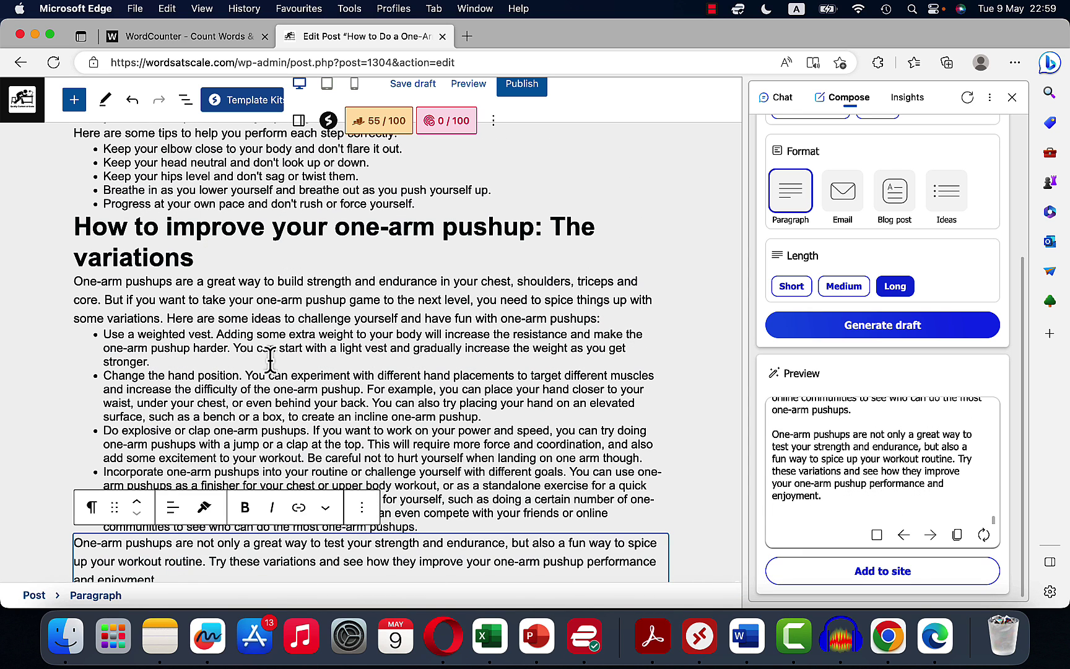
Start a new empty block after the variations section's closing paragraph.
{"action": "left_click", "coordinate": [253, 347]}
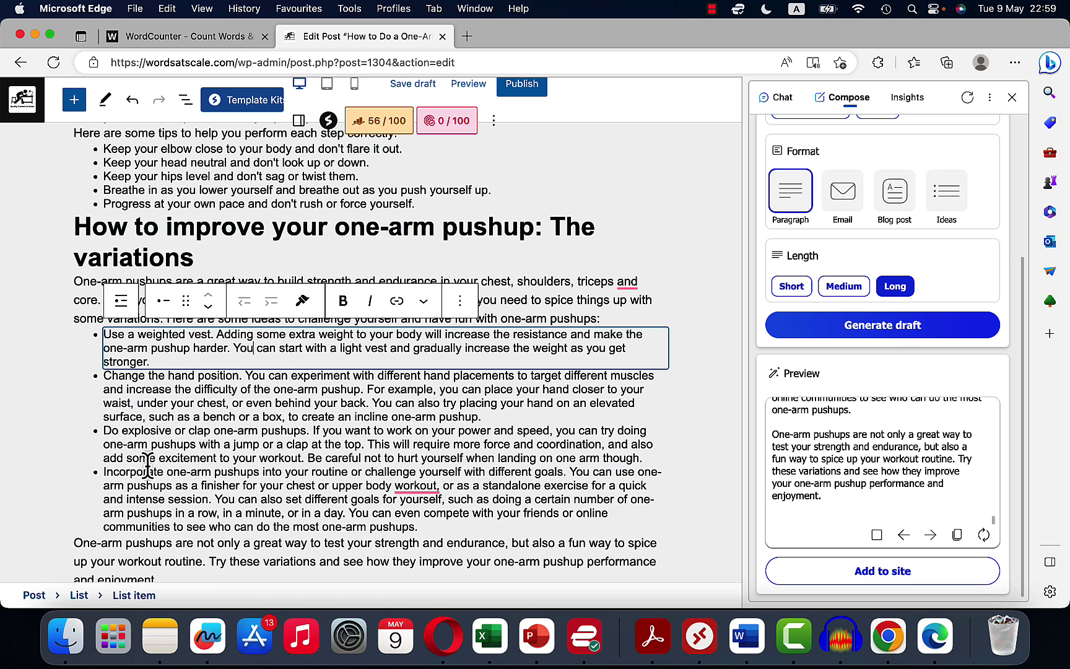
{"action": "left_click", "coordinate": [184, 579]}
{"action": "key", "text": "Return"}
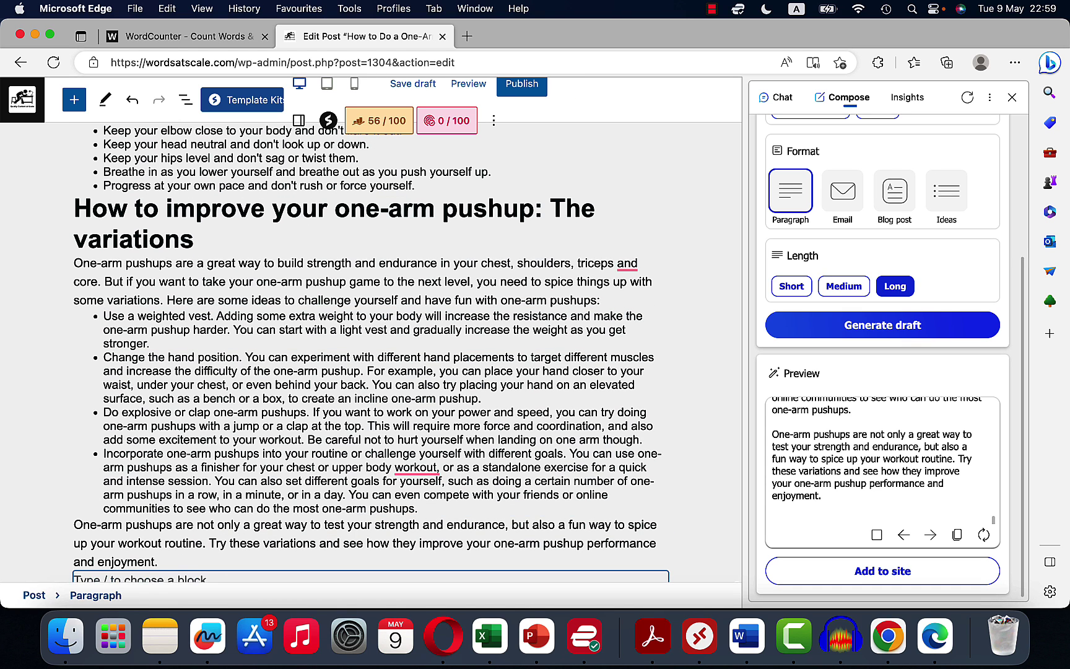
Turn the new block into a heading and ask Bing Chat for a bulleted conclusion.
{"action": "type", "text": "/"}
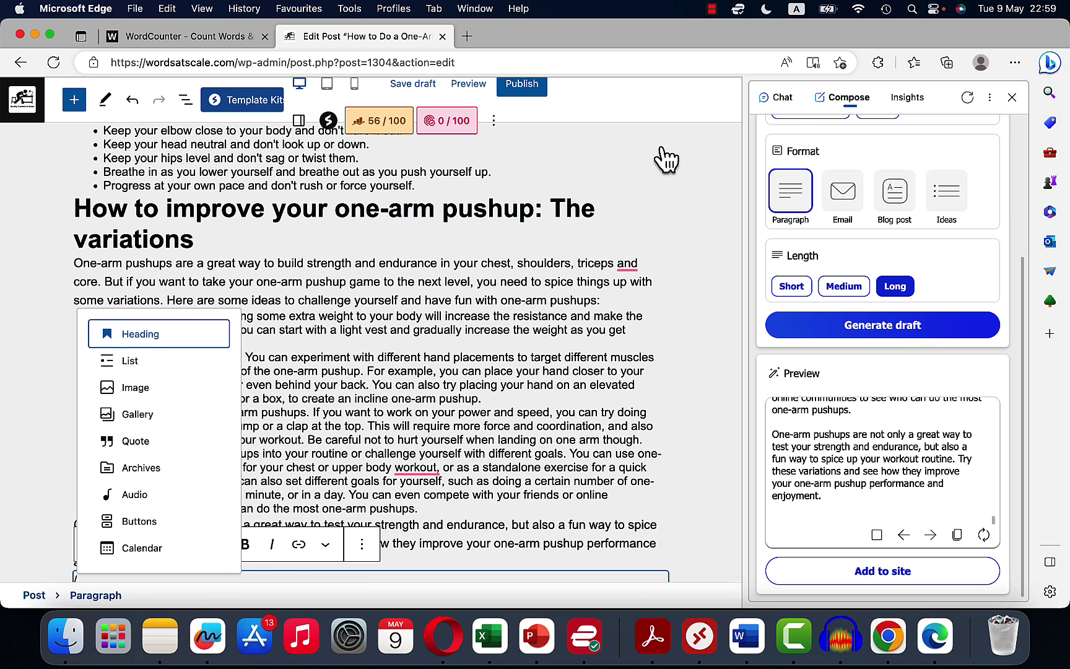
{"action": "left_click", "coordinate": [779, 97]}
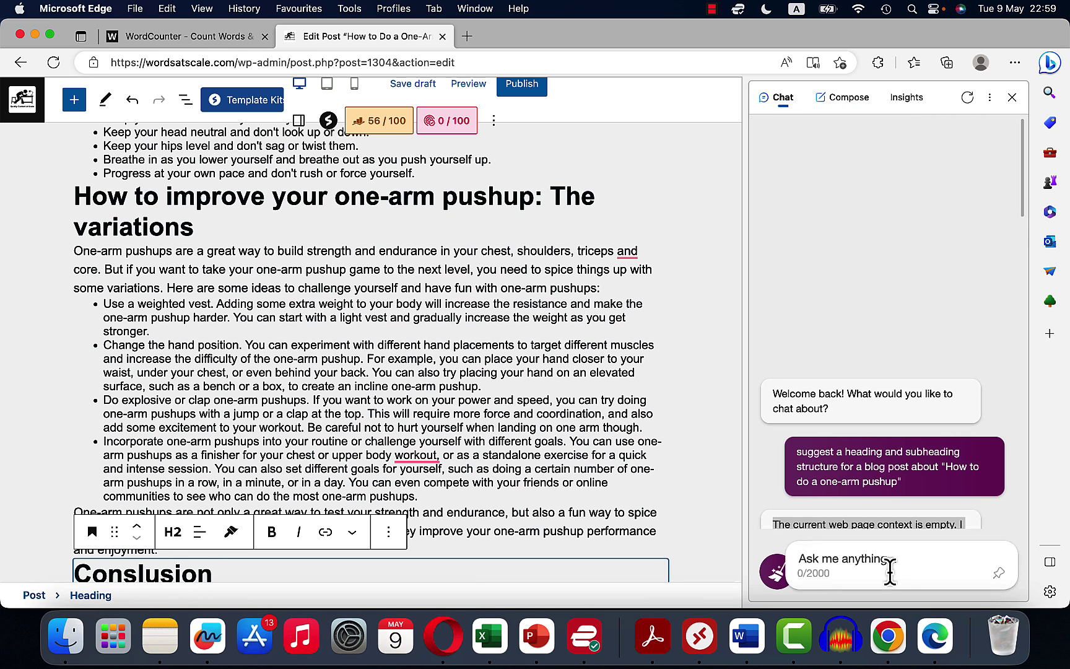
{"action": "left_click", "coordinate": [854, 550]}
{"action": "type", "text": "wr"}
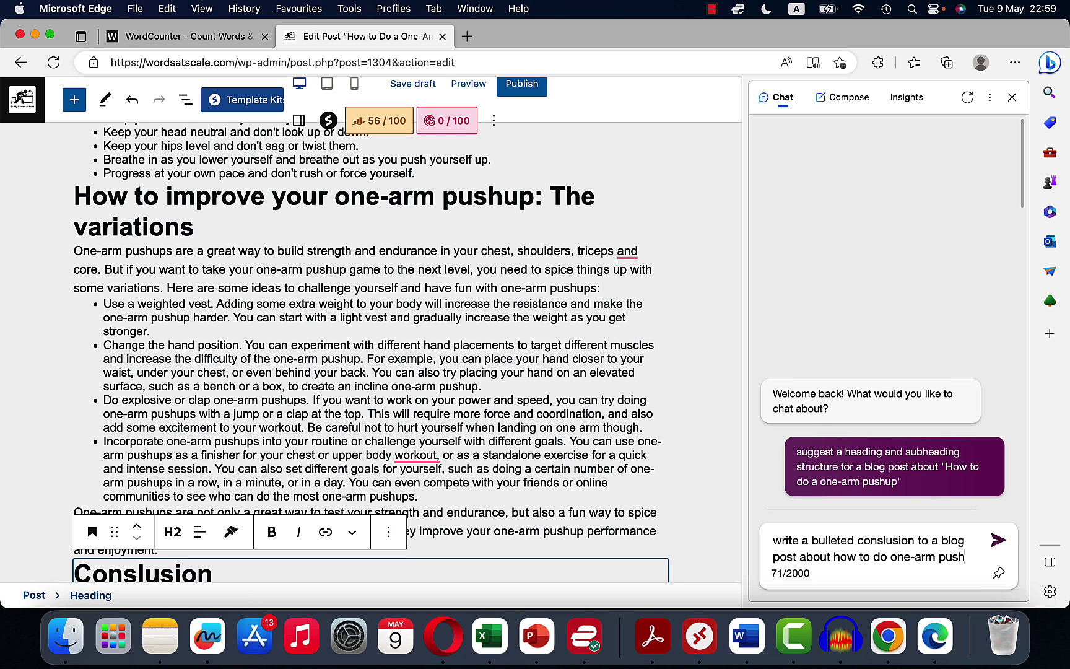
{"action": "key", "text": "Return"}
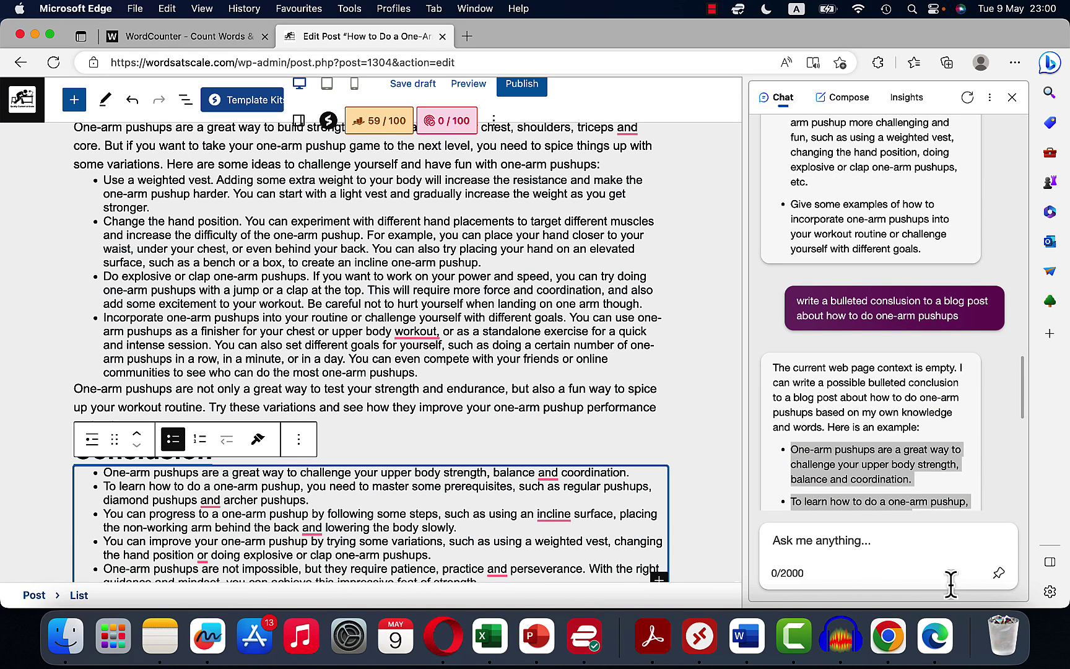
Ask Bing chat to generate a key takeaways table about doing one-arm pushups.
{"action": "left_click", "coordinate": [835, 573]}
{"action": "type", "text": "generate a helpful"}
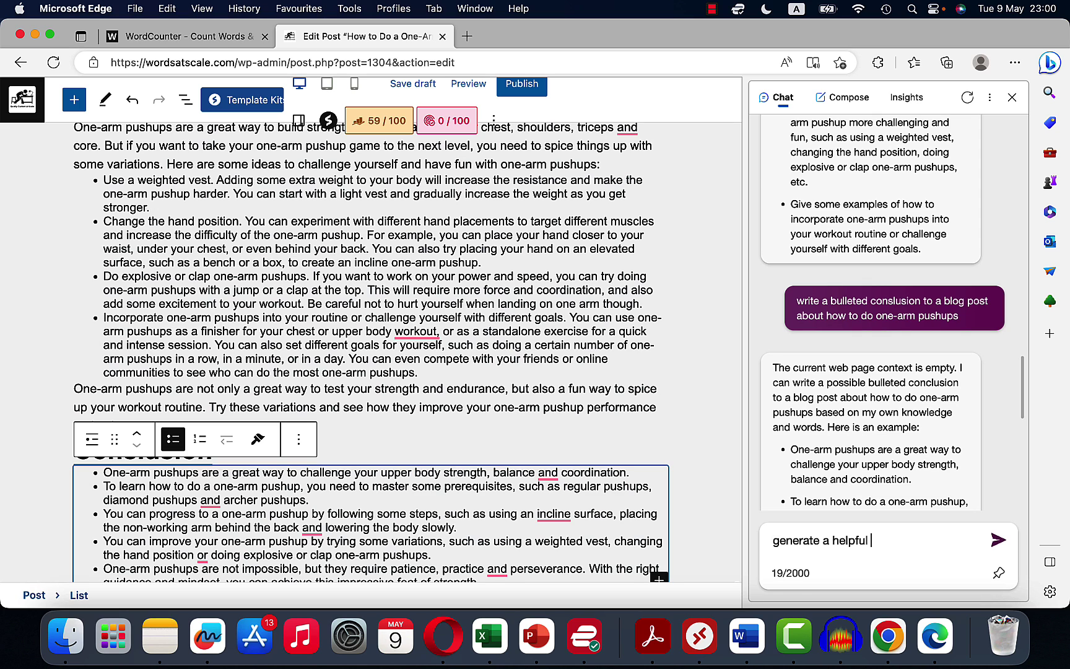
{"action": "type", "text": "kea"}
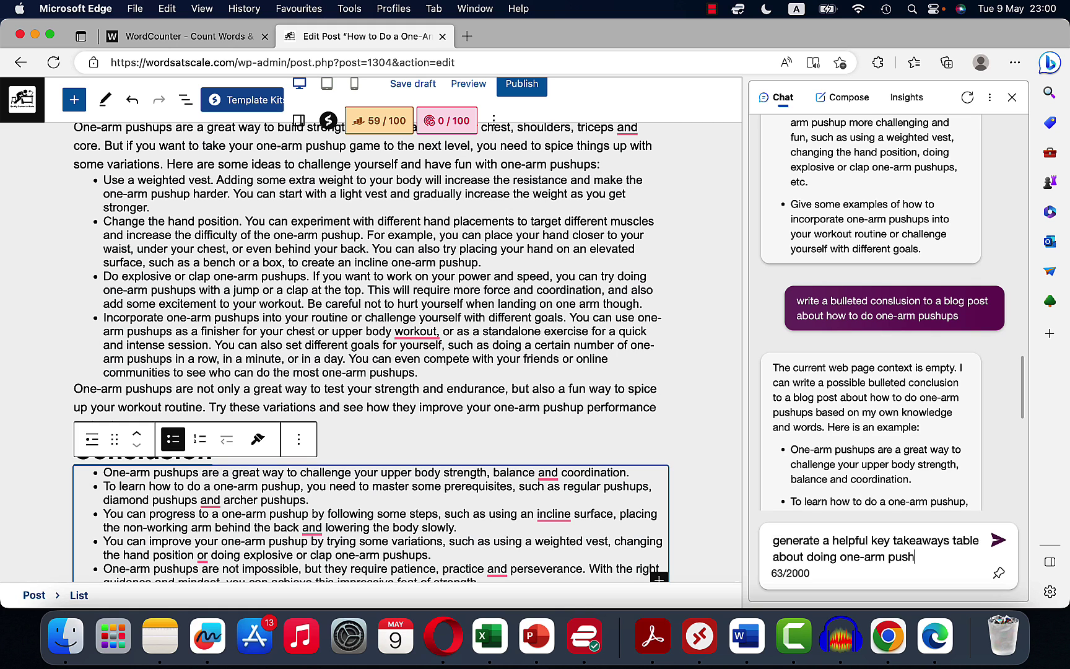
{"action": "key", "text": "Return"}
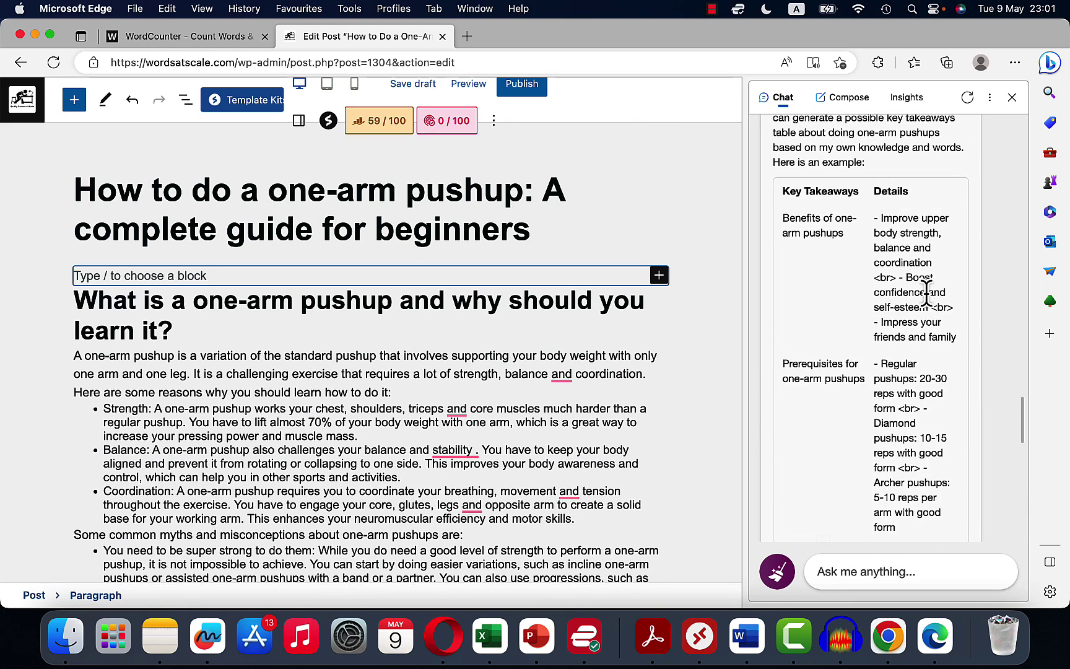
Copy Bing's key takeaways table and paste it into the empty block under the post title.
{"action": "left_click_drag", "start_coordinate": [779, 213], "coordinate": [960, 381]}
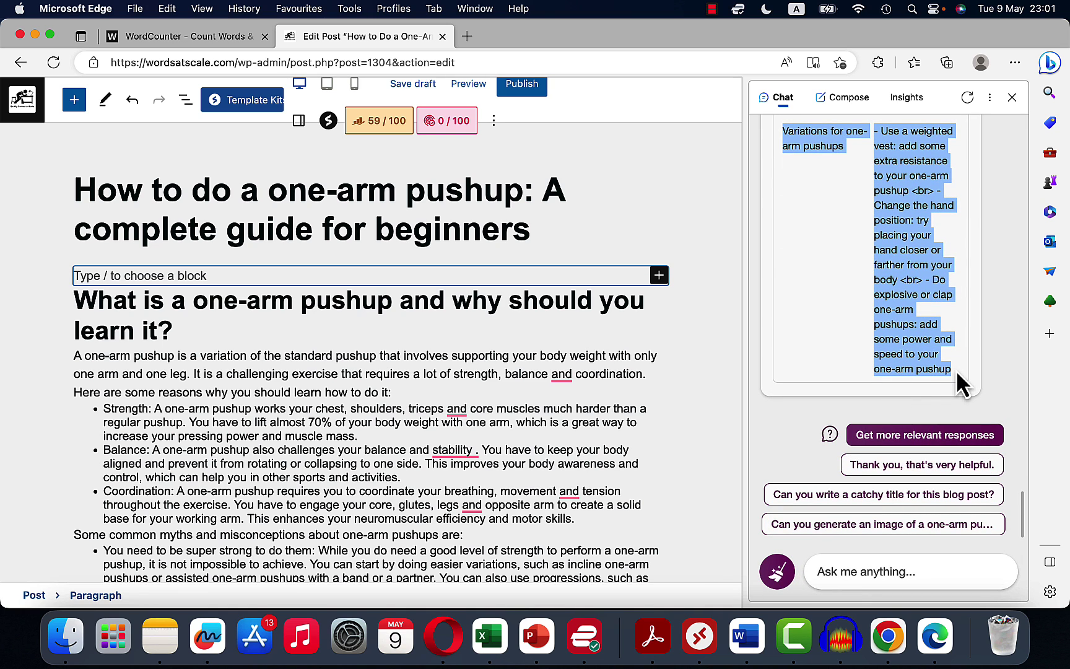
{"action": "left_click", "coordinate": [114, 274]}
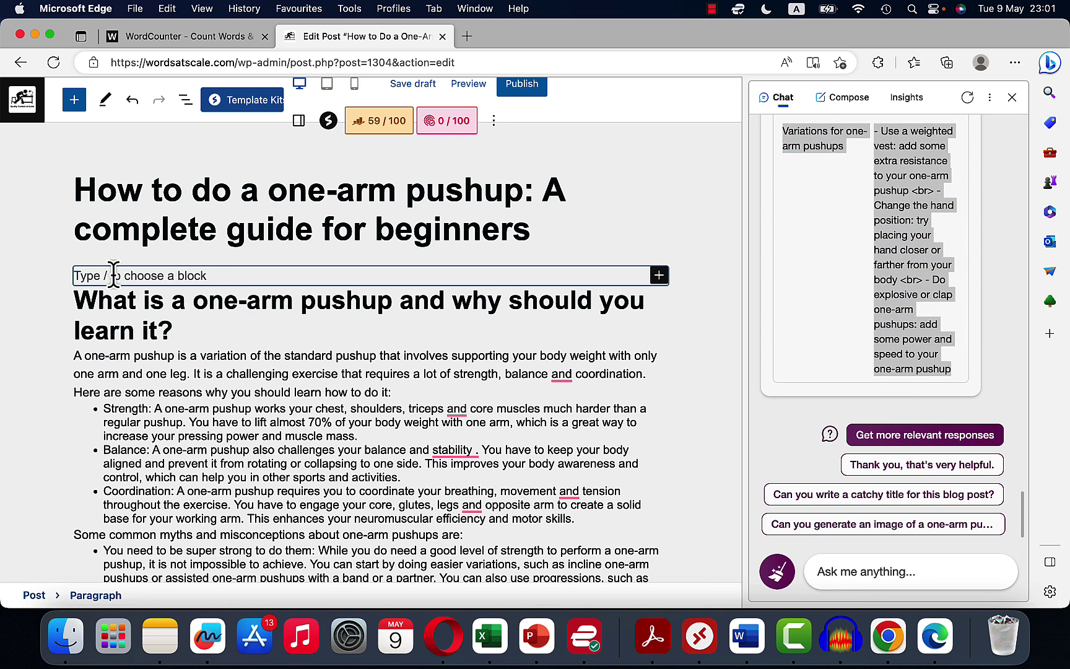
{"action": "type", "text": "/"}
{"action": "key", "text": "BackSpace"}
{"action": "key", "text": "super+v"}
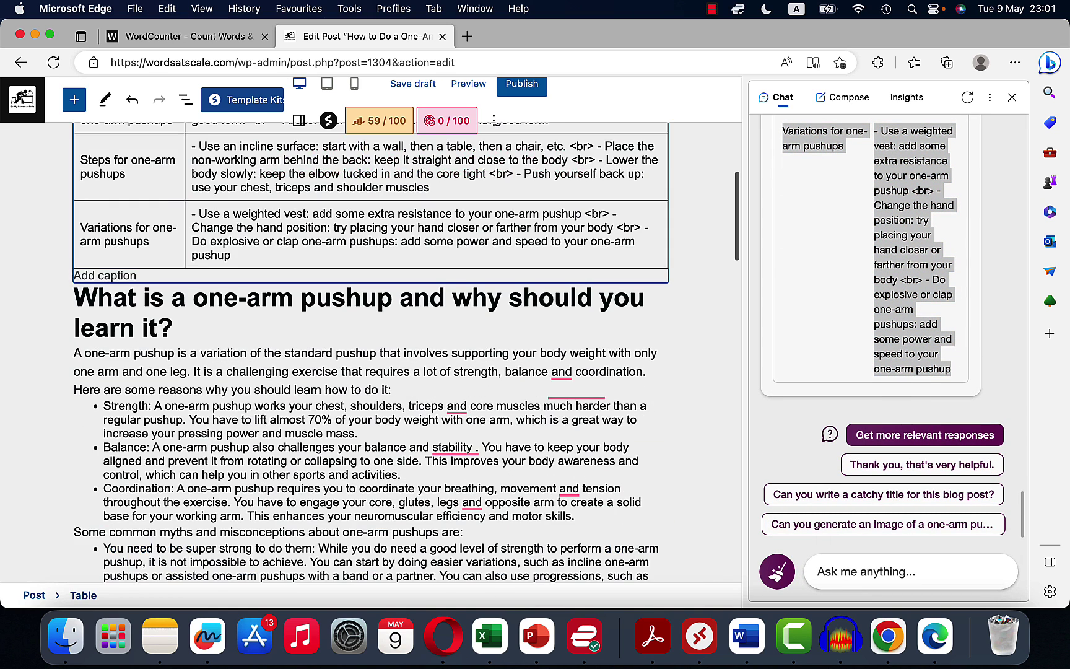
{"action": "scroll", "coordinate": [220, 313], "scroll_direction": "up", "scroll_amount": 5}
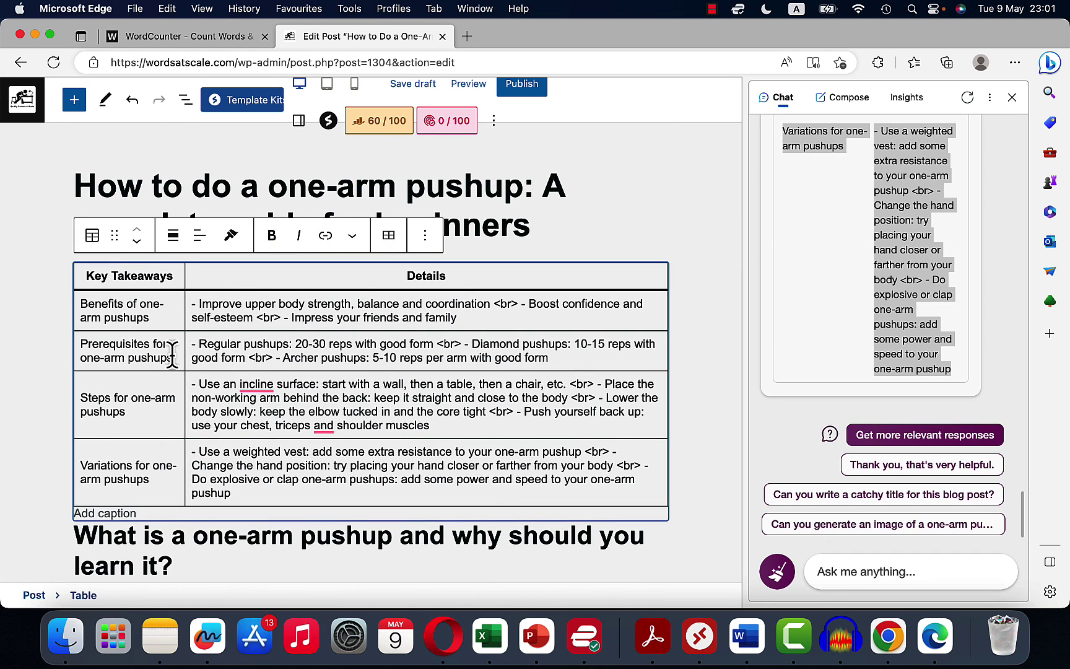
Add a 'Facts About One-Arm Pushups' heading above the table, deleting the placeholder heading text.
{"action": "left_click", "coordinate": [584, 240]}
{"action": "key", "text": "Return"}
{"action": "type", "text": "/head"}
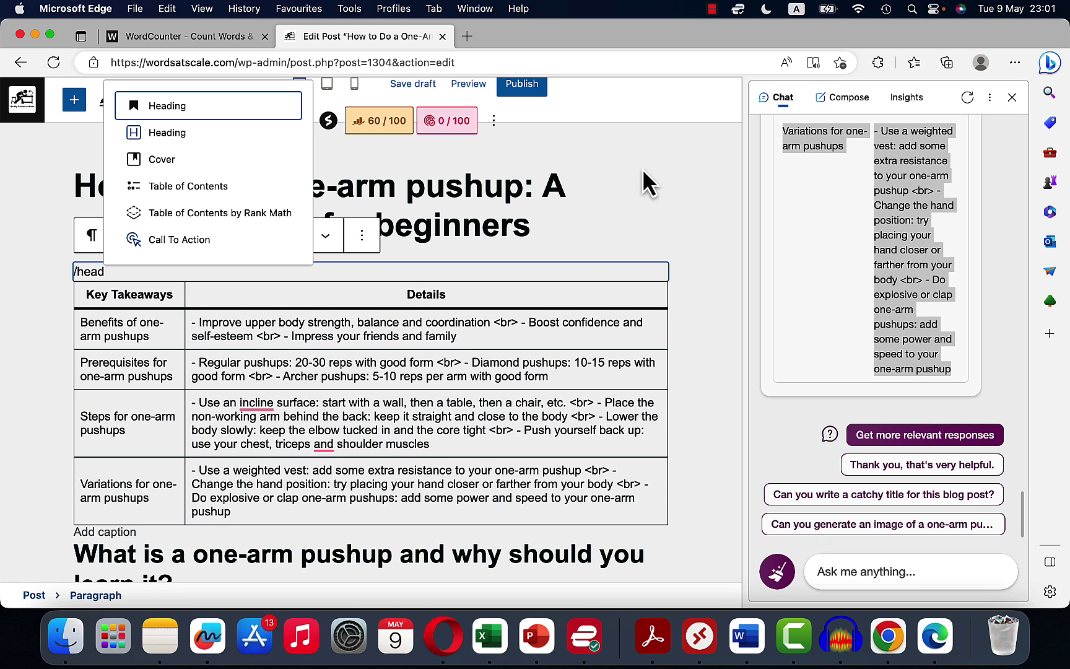
{"action": "key", "text": "Return"}
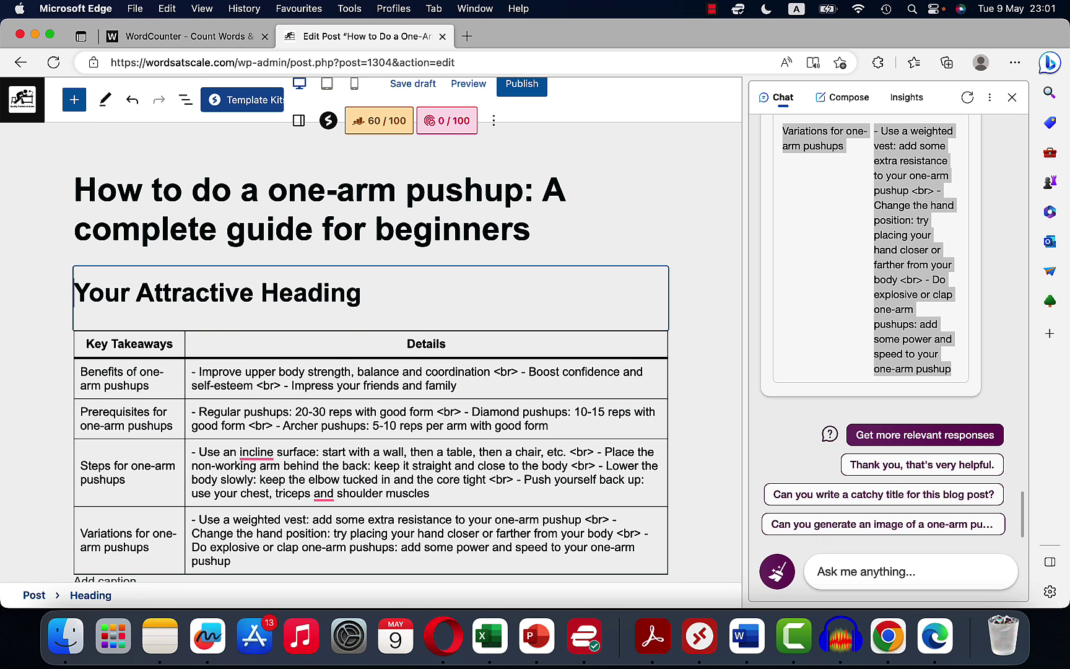
{"action": "type", "text": "Facts ab"}
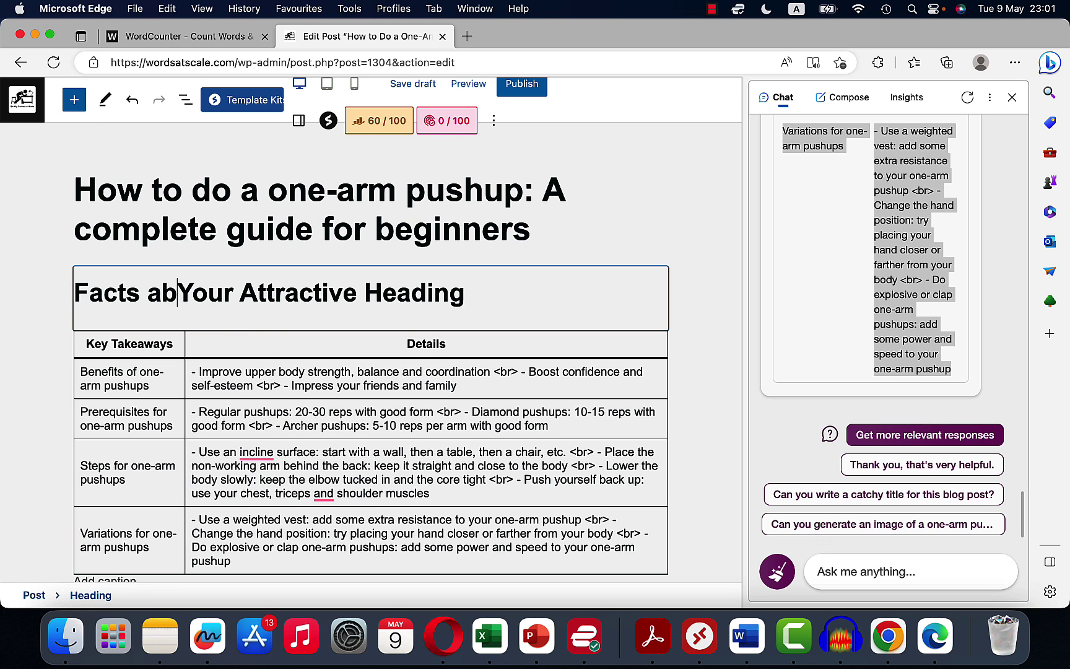
{"action": "type", "text": "out One-a"}
{"action": "key", "text": "BackSpace"}
{"action": "type", "text": "Arm Pushups"}
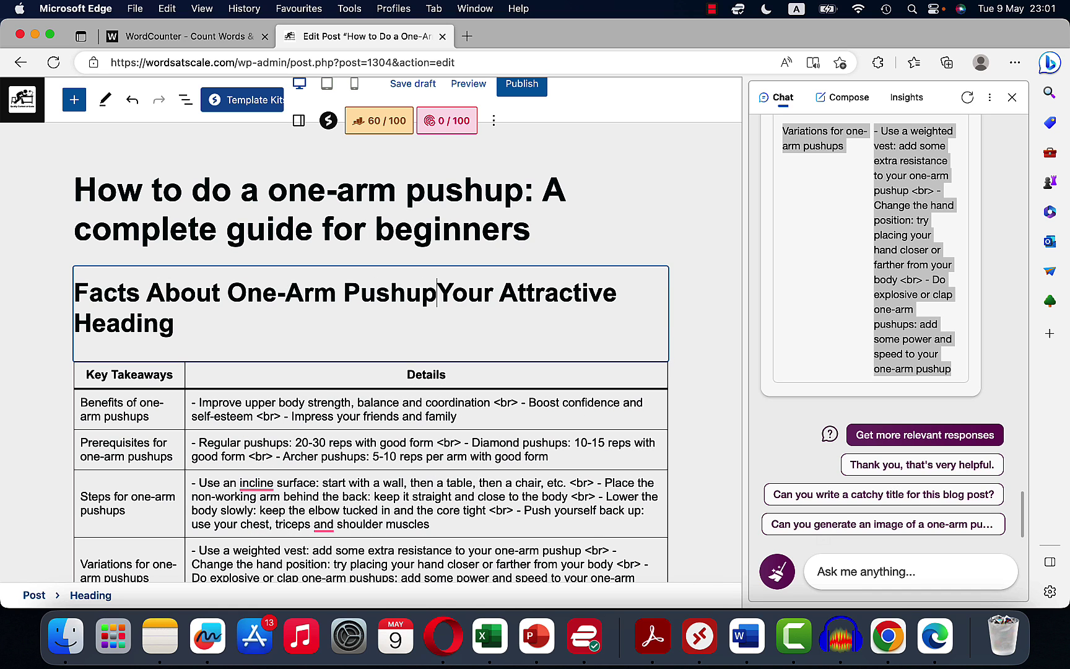
{"action": "key", "text": "shift+Down"}
{"action": "key", "text": "BackSpace"}
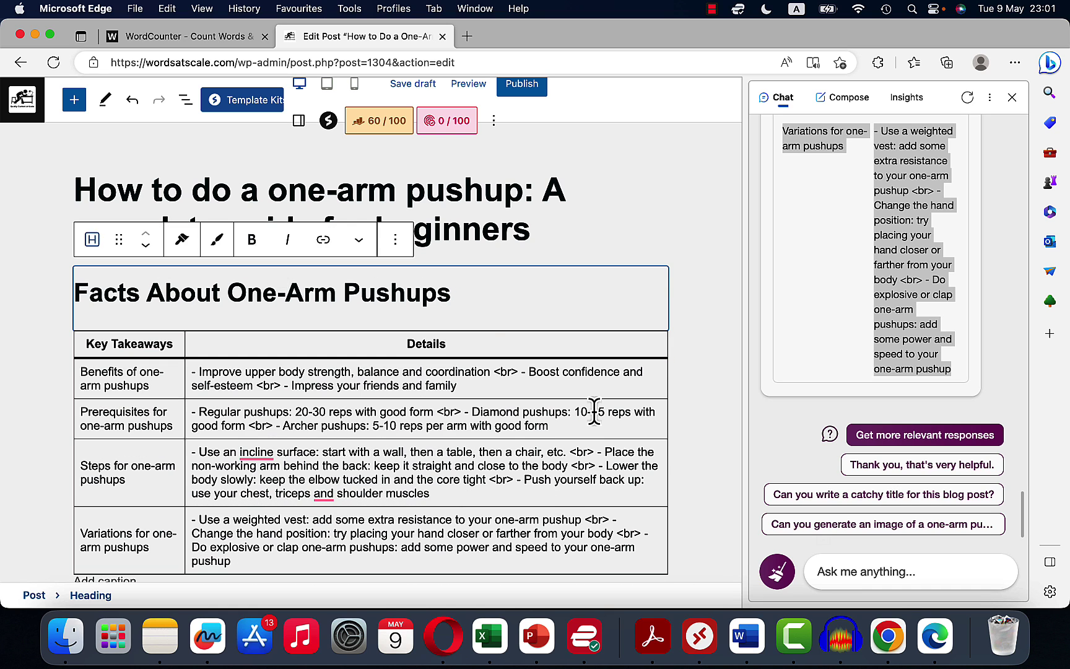
{"action": "left_click", "coordinate": [804, 560]}
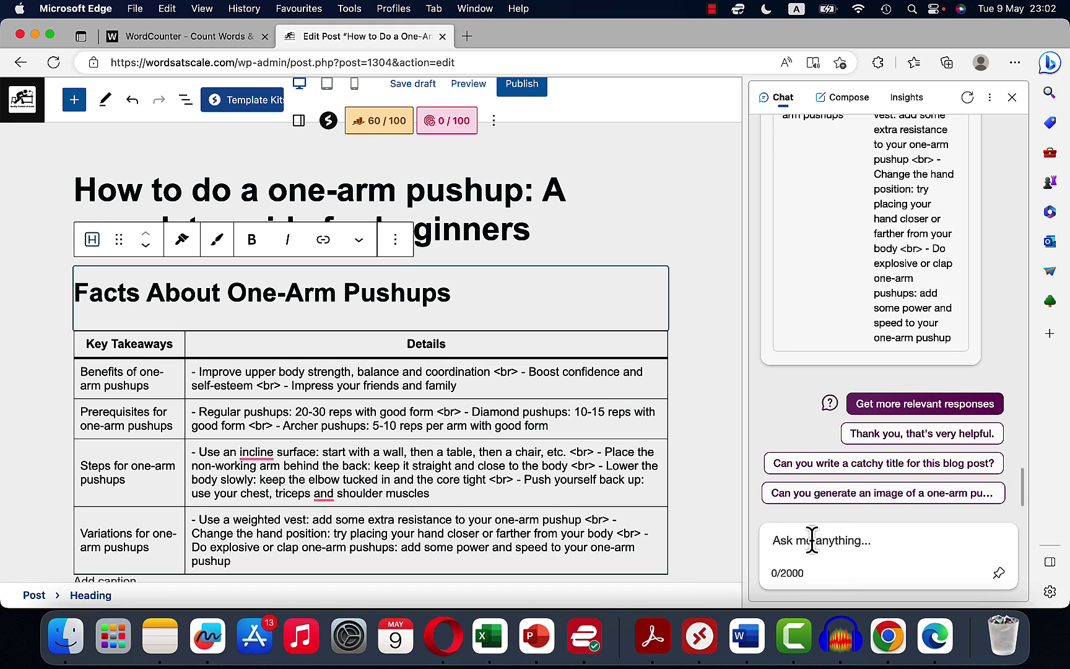
Ask Bing chat for a short but engaging blog intro about one-arm pushups and select its reply.
{"action": "type", "text": "write a short"}
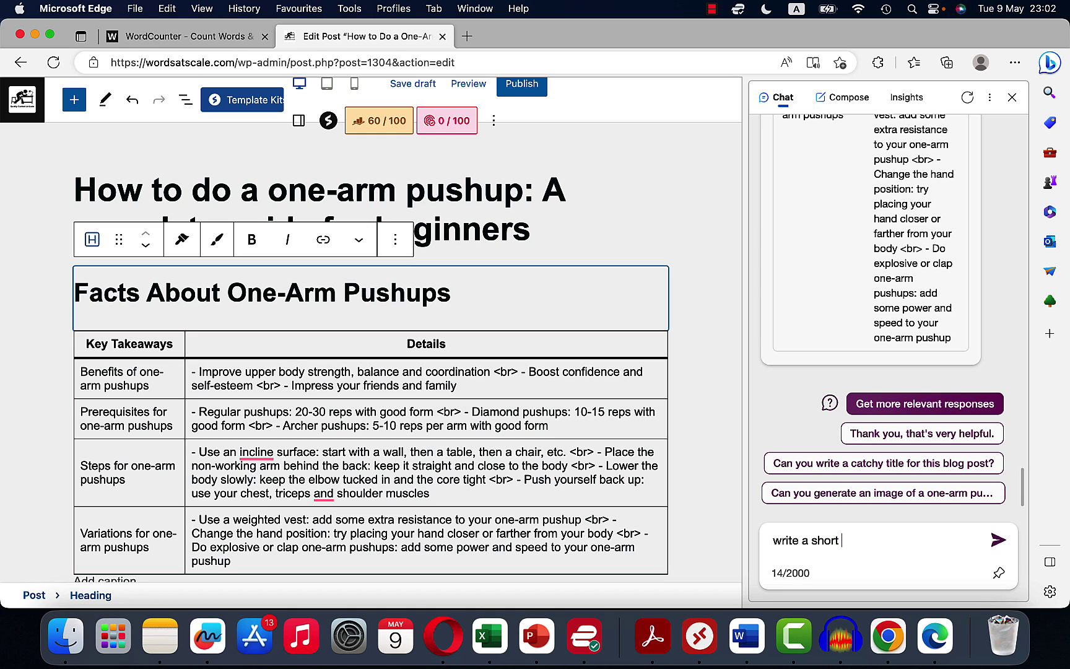
{"action": "type", "text": " but engaging intro"}
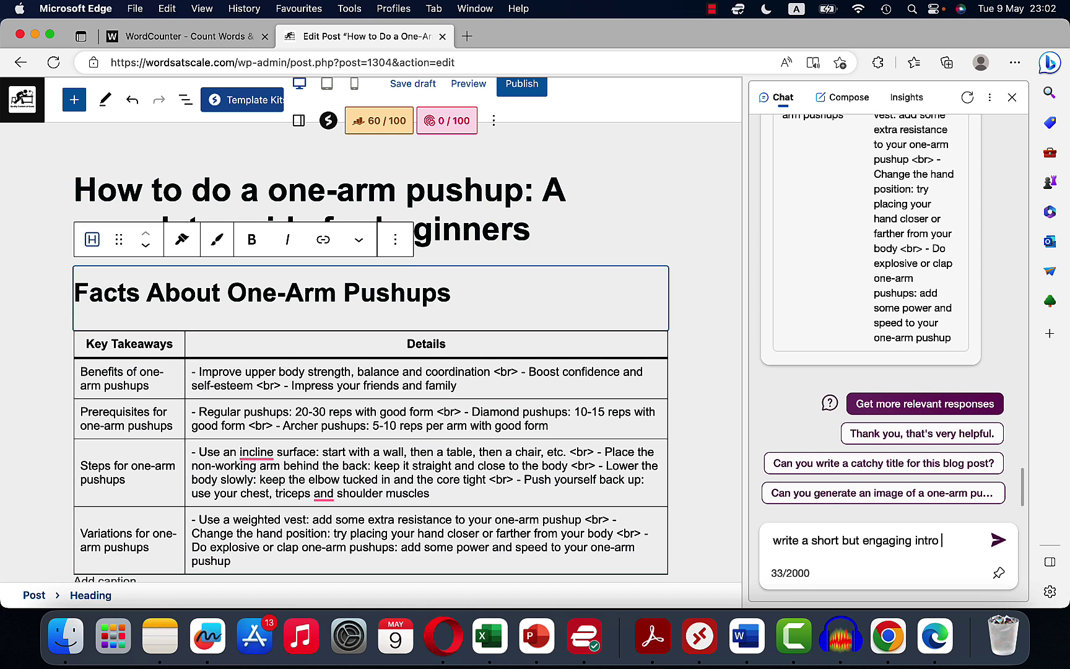
{"action": "type", "text": " to a blog post about one-arm puishups"}
{"action": "key", "text": "Return"}
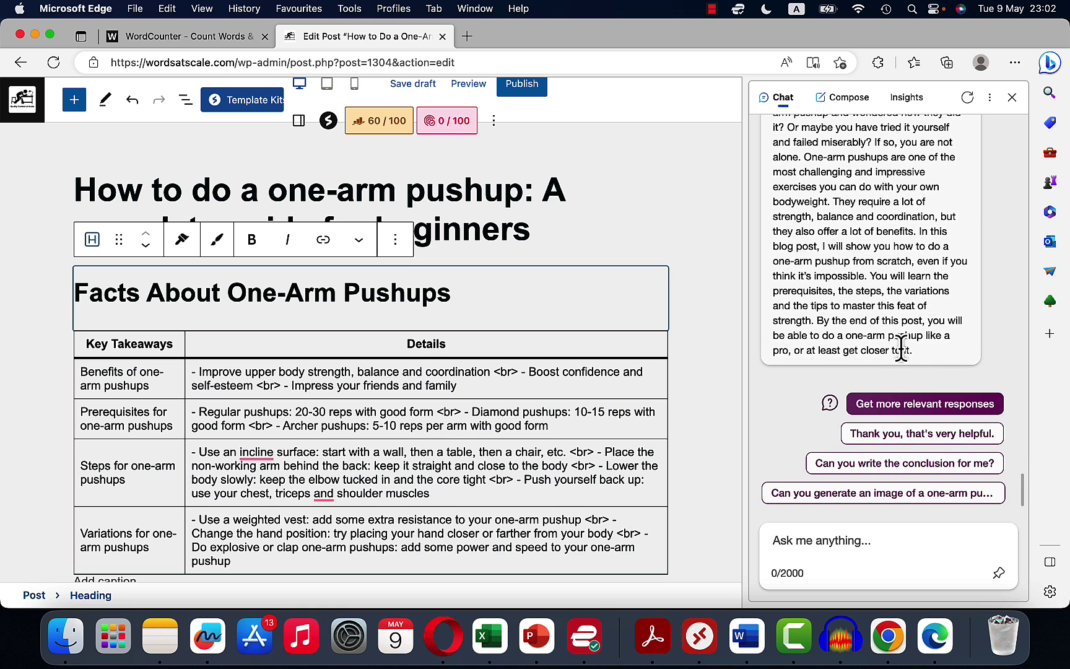
{"action": "left_click_drag", "start_coordinate": [920, 354], "coordinate": [841, 135]}
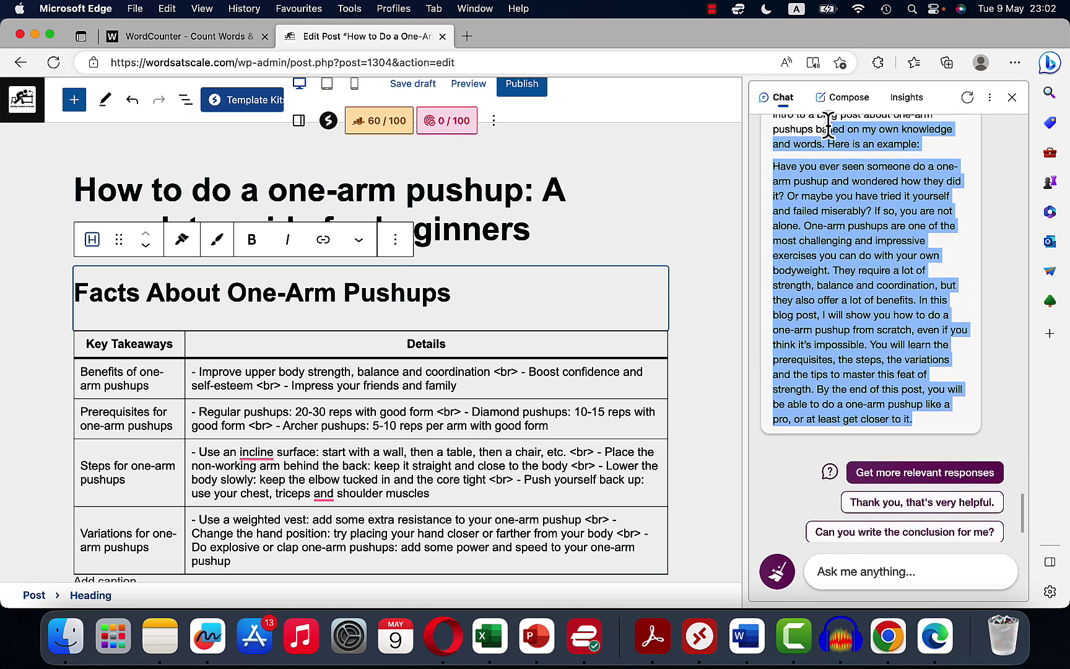
{"action": "left_click_drag", "start_coordinate": [836, 133], "coordinate": [772, 384]}
{"action": "key", "text": "super+c"}
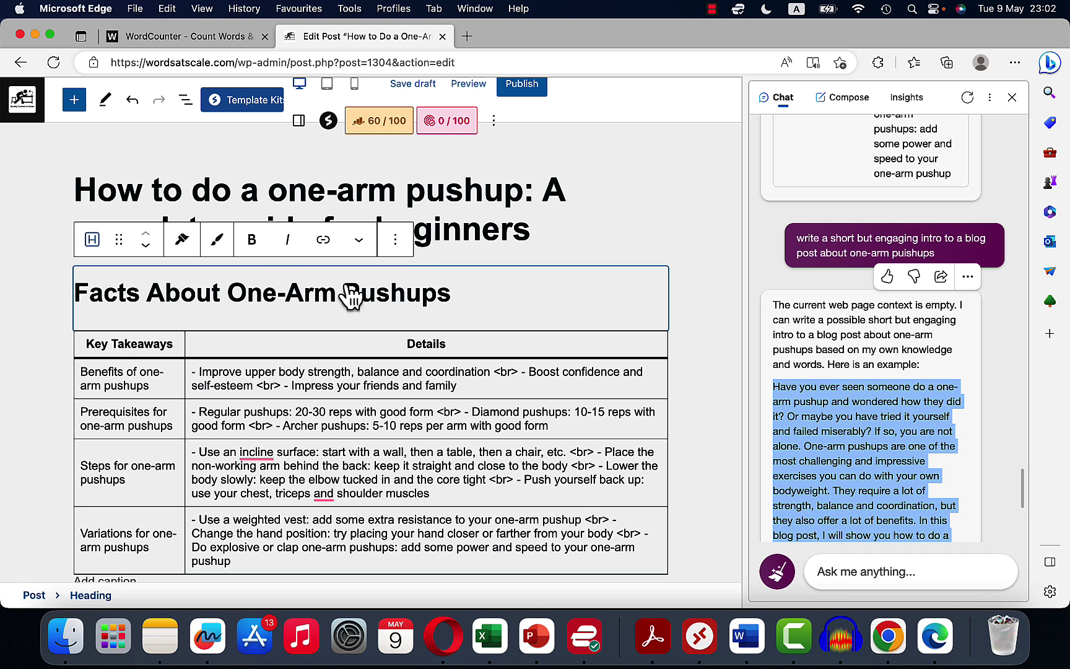
Paste Bing's intro as a new paragraph directly below the post title.
{"action": "left_click", "coordinate": [540, 231]}
{"action": "key", "text": "Return"}
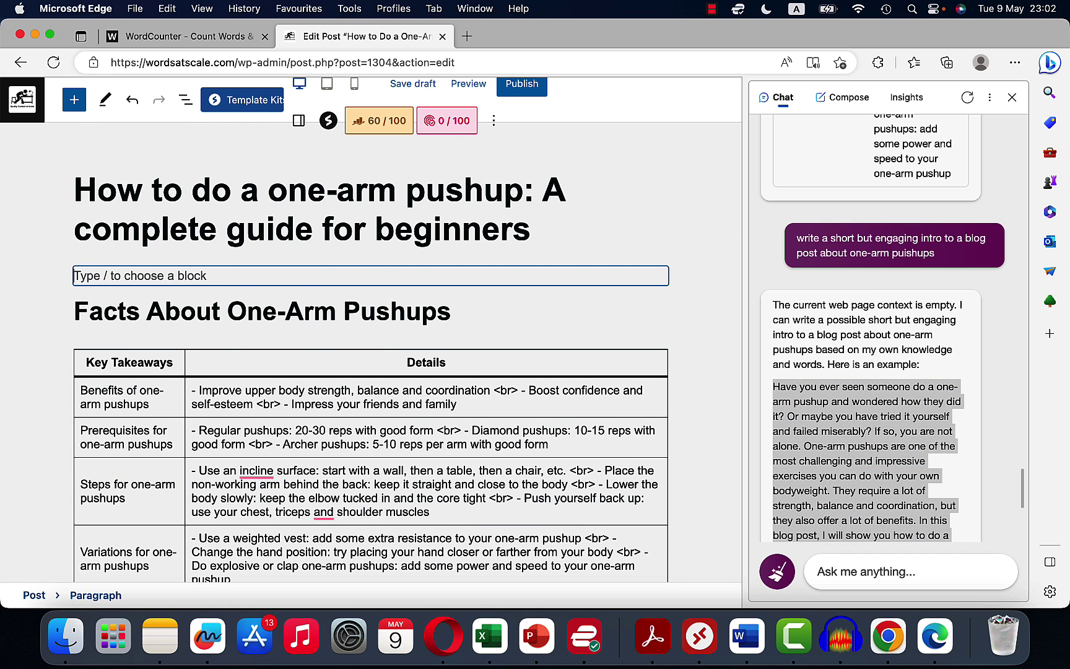
{"action": "key", "text": "super+v"}
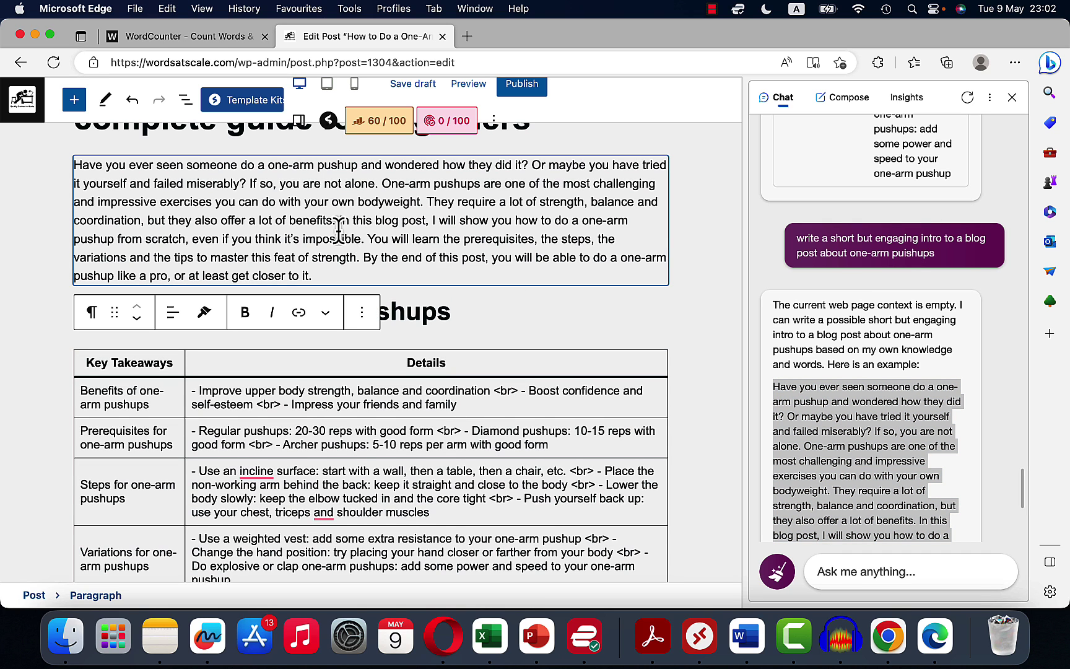
{"action": "left_click", "coordinate": [338, 222]}
{"action": "scroll", "coordinate": [341, 259], "scroll_direction": "up", "scroll_amount": 3}
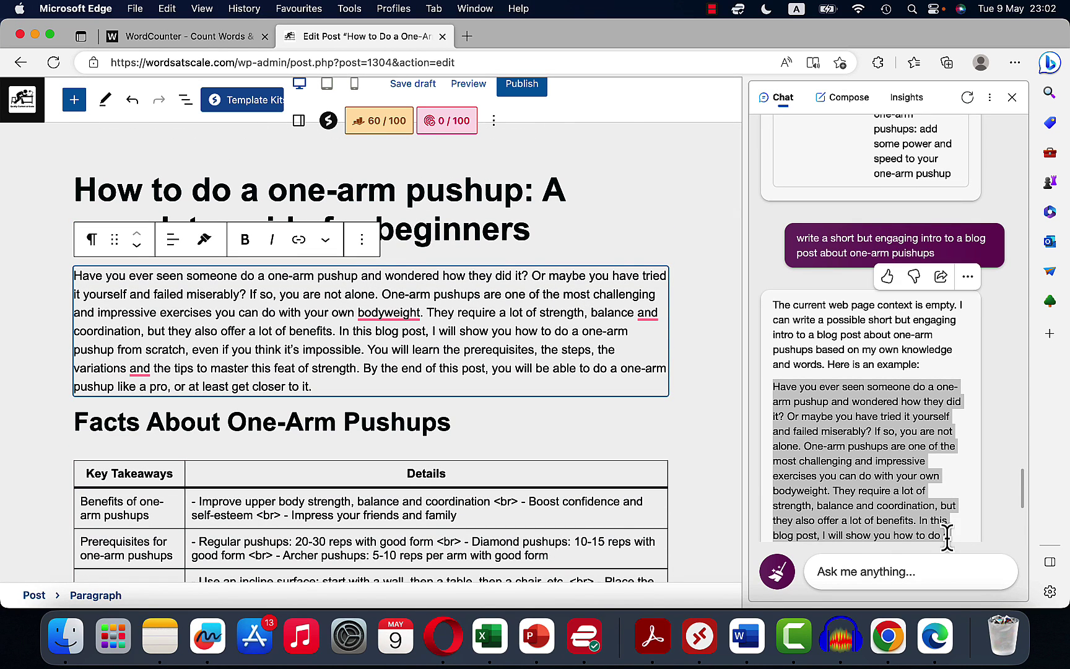
{"action": "scroll", "coordinate": [874, 424], "scroll_direction": "down", "scroll_amount": 5}
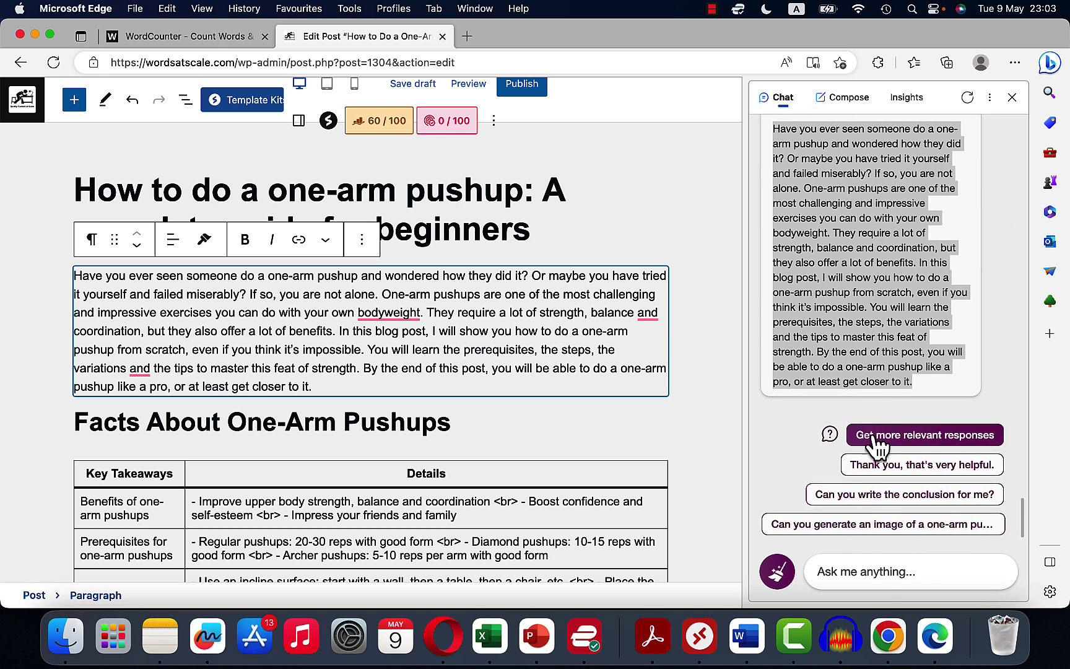
Ask Bing chat to generate images of a person doing a one-arm pushup.
{"action": "left_click", "coordinate": [861, 576]}
{"action": "left_click", "coordinate": [850, 541]}
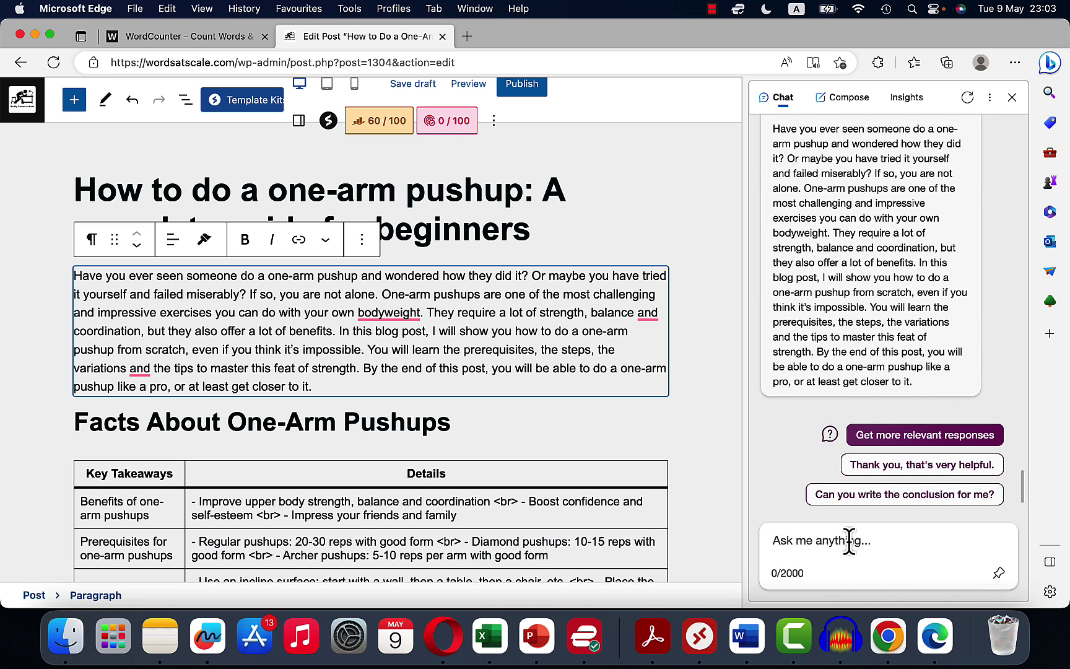
{"action": "type", "text": "generate an ima"}
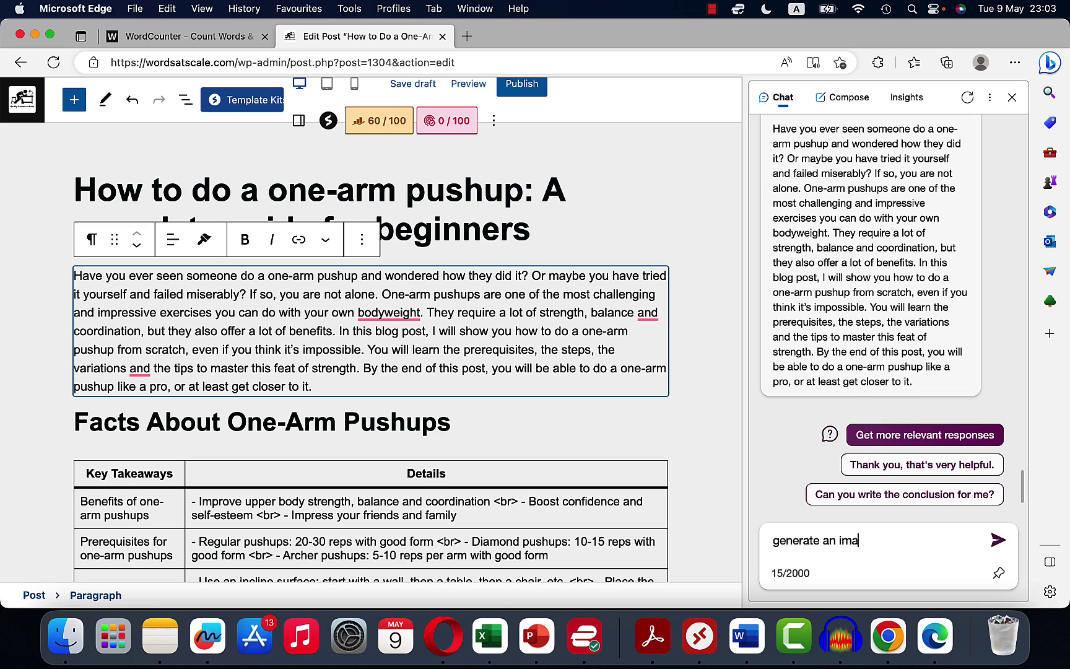
{"action": "type", "text": "ertson "}
{"action": "type", "text": "son "}
{"action": "type", "text": "doi"}
{"action": "type", "text": "ng a one-ar"}
{"action": "type", "text": "m pushup"}
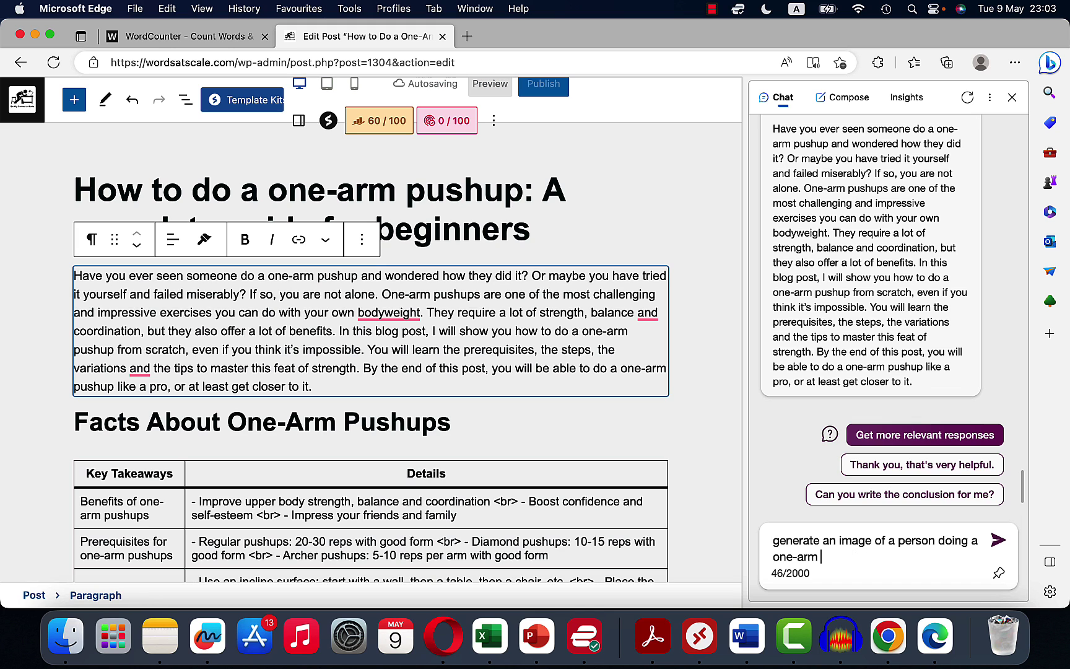
{"action": "key", "text": "Return"}
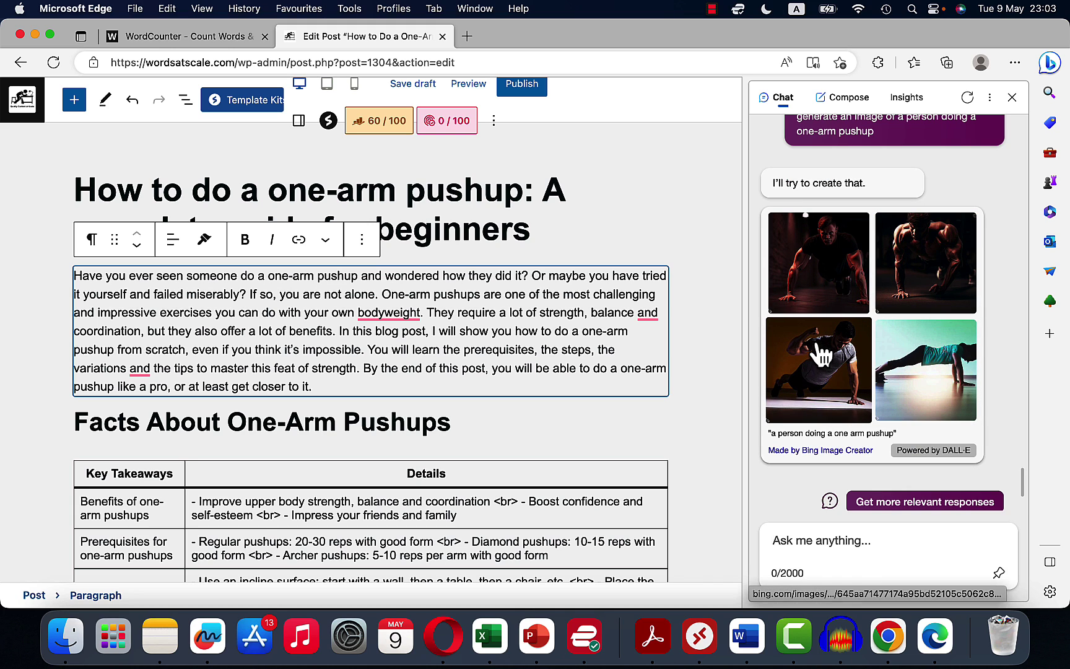
View the generated pushup images full size one by one, then close the image viewer.
{"action": "left_click", "coordinate": [839, 371]}
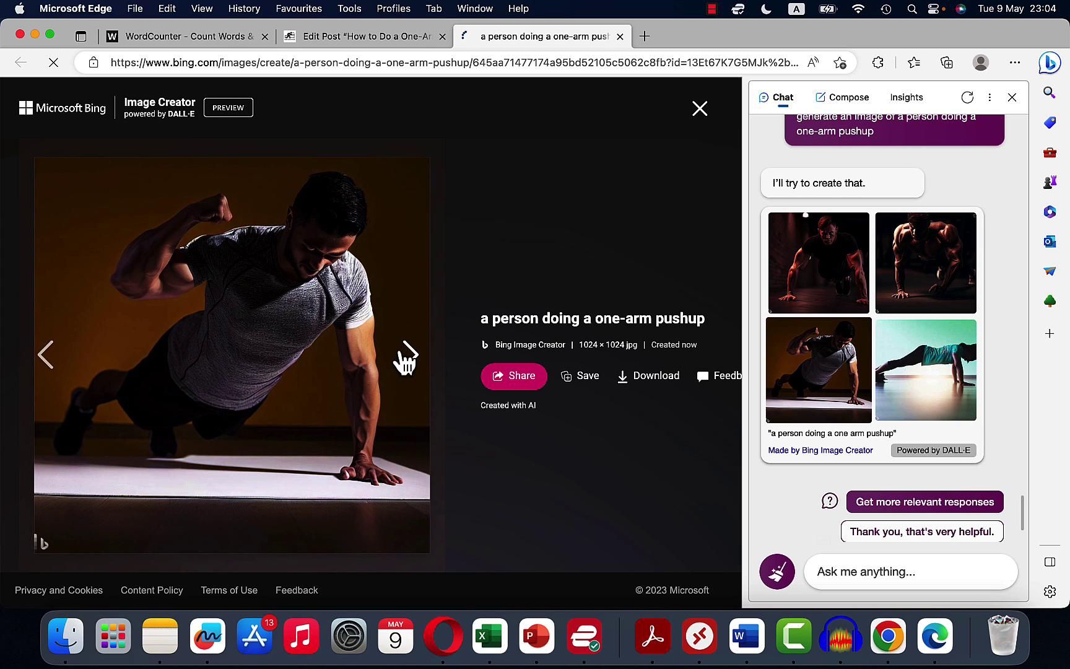
{"action": "left_click", "coordinate": [53, 358]}
{"action": "left_click", "coordinate": [53, 359]}
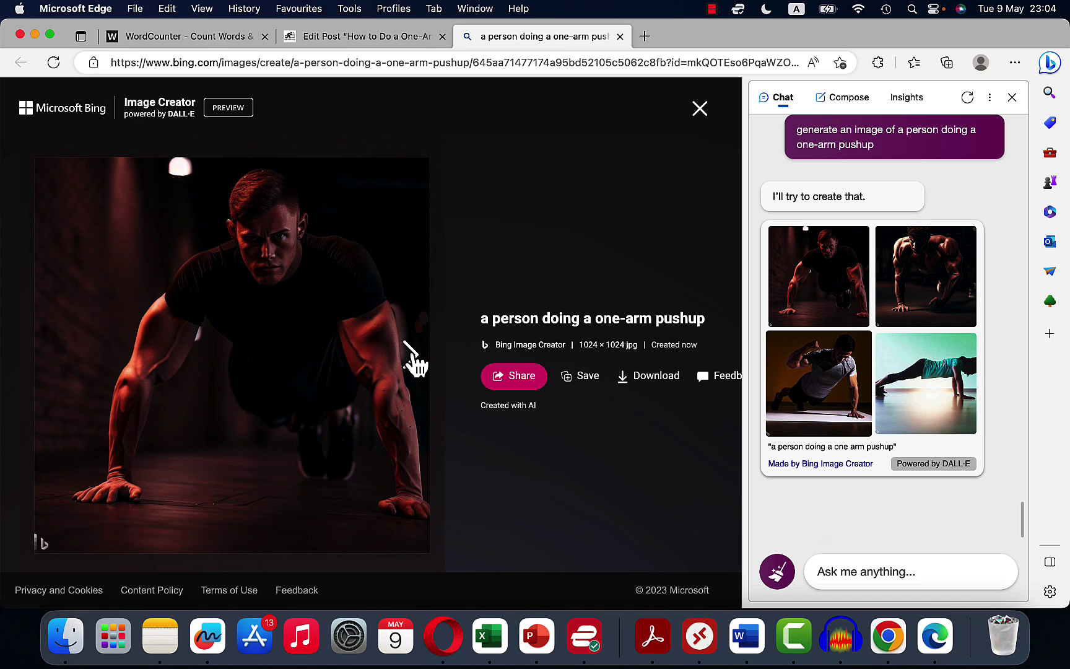
{"action": "left_click", "coordinate": [419, 356]}
{"action": "left_click", "coordinate": [415, 359]}
{"action": "left_click", "coordinate": [700, 109]}
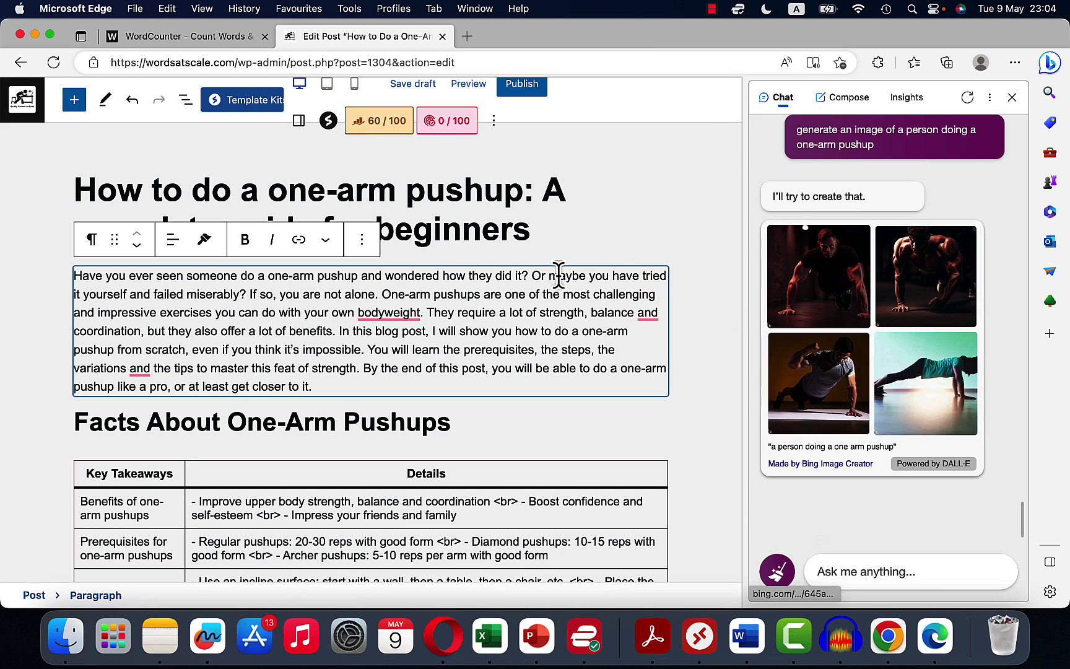
Insert the teal-lit one-arm pushup image as an image block under the title, then close Bing's sidebar.
{"action": "left_click", "coordinate": [535, 233]}
{"action": "key", "text": "Return"}
{"action": "type", "text": "/image"}
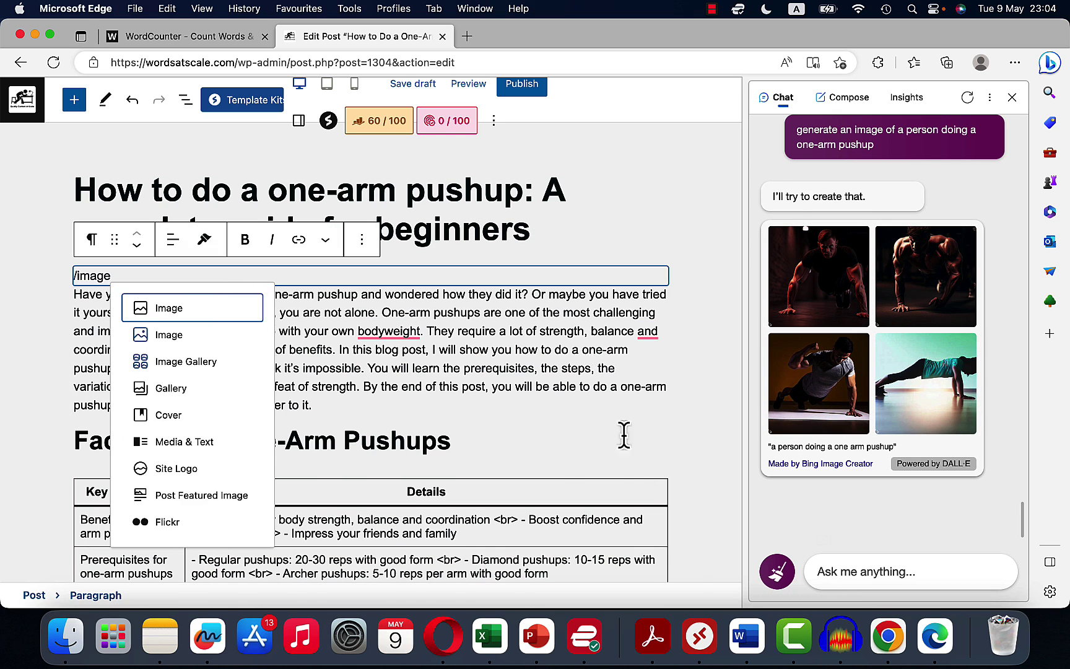
{"action": "key", "text": "super+v"}
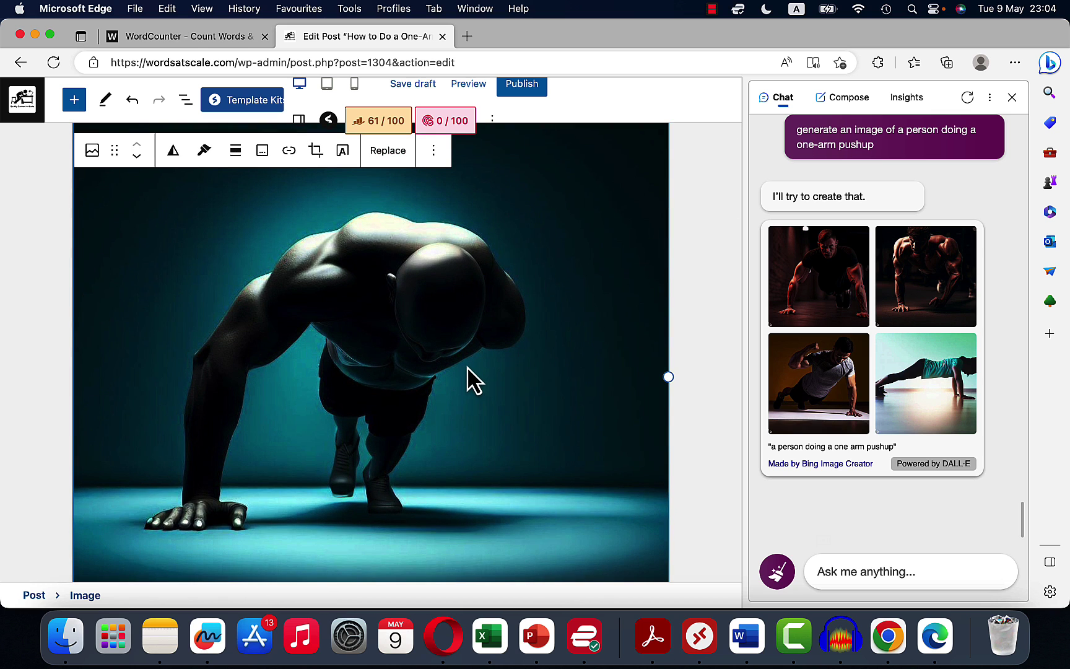
{"action": "scroll", "coordinate": [468, 366], "scroll_direction": "down", "scroll_amount": 5}
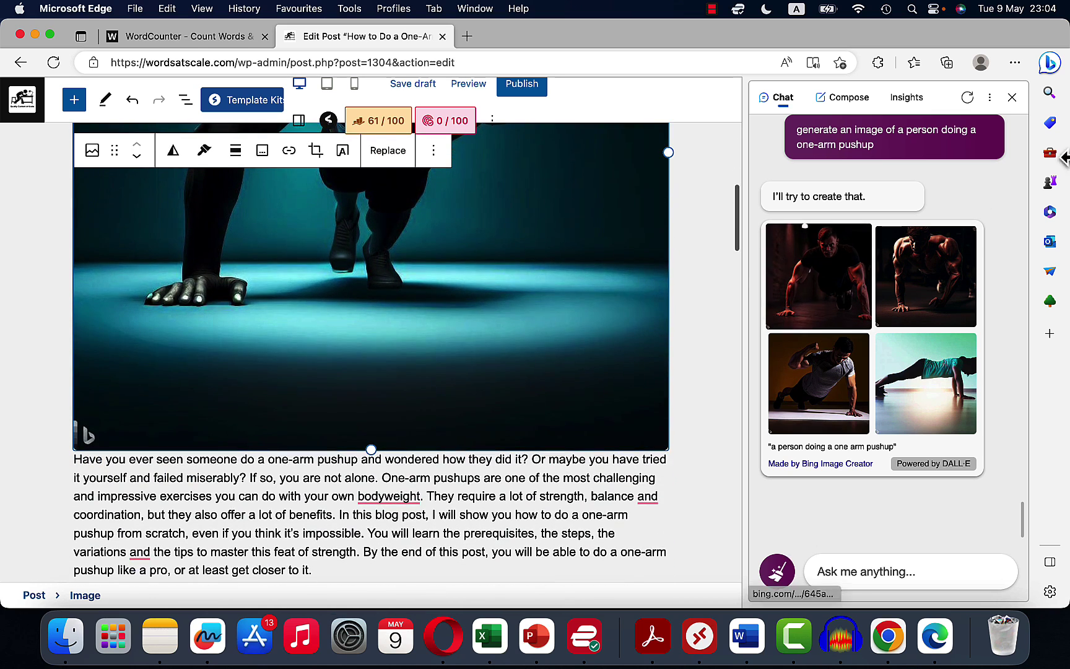
{"action": "left_click", "coordinate": [1012, 98]}
{"action": "scroll", "coordinate": [633, 233], "scroll_direction": "up", "scroll_amount": 3}
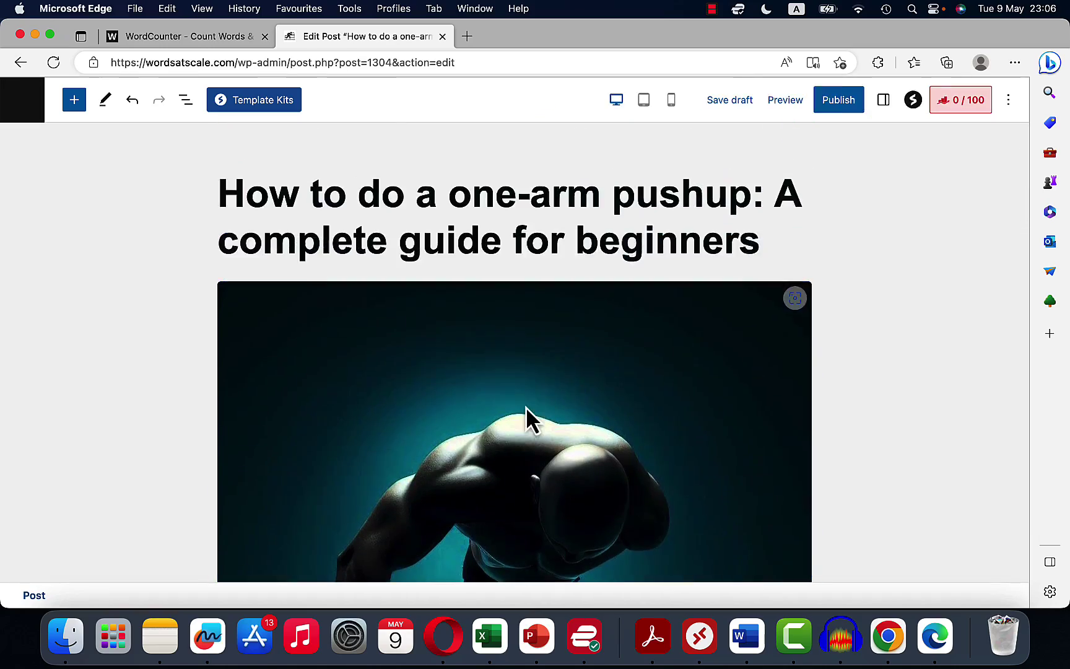
Make the 'Some common myths…' line an H2, dropping 'Some', capitalising 'Common' and removing the colon.
{"action": "scroll", "coordinate": [526, 406], "scroll_direction": "down", "scroll_amount": 15}
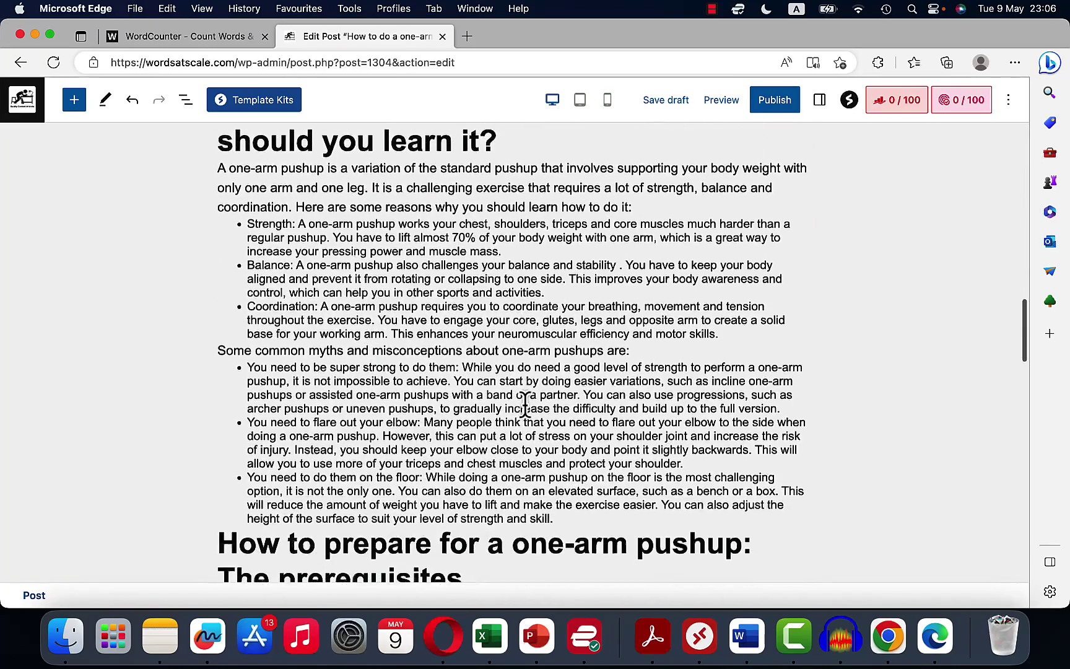
{"action": "scroll", "coordinate": [525, 406], "scroll_direction": "down", "scroll_amount": 1}
{"action": "triple_click", "coordinate": [359, 320]}
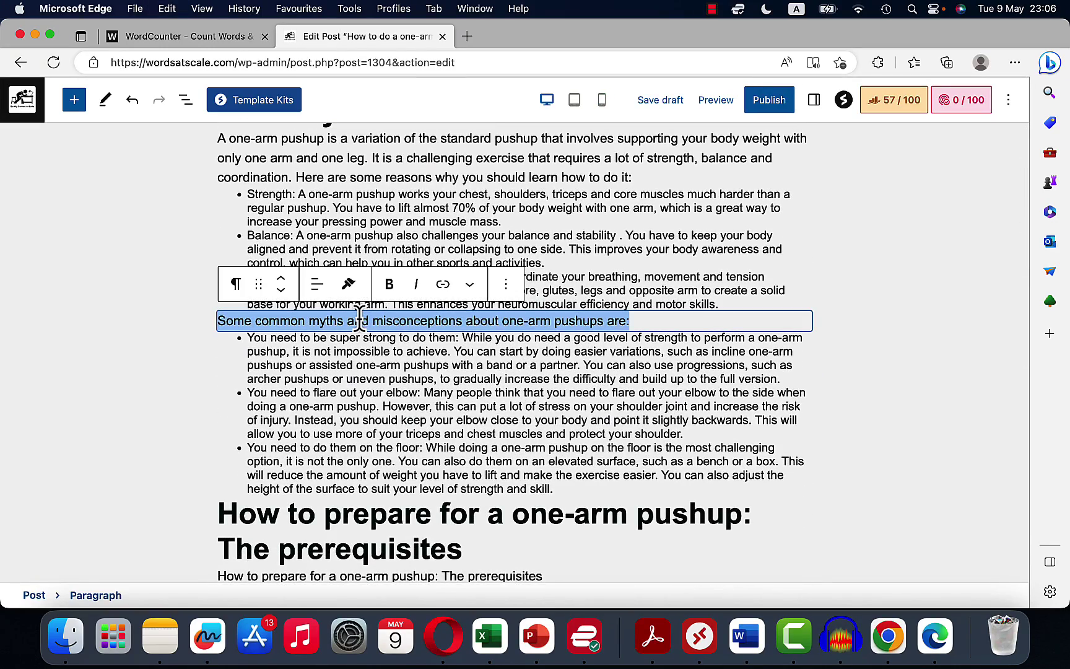
{"action": "key", "text": "super+alt+2"}
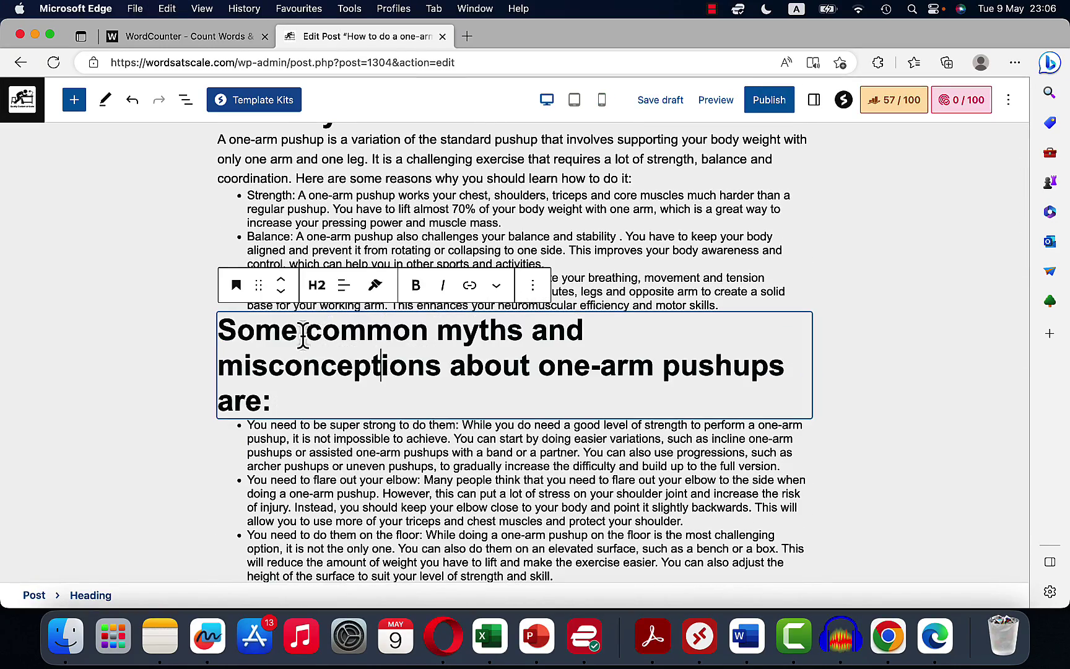
{"action": "left_click_drag", "start_coordinate": [301, 329], "coordinate": [203, 322]}
{"action": "key", "text": "BackSpace"}
{"action": "key", "text": "Delete"}
{"action": "type", "text": "CX"}
{"action": "key", "text": "BackSpace"}
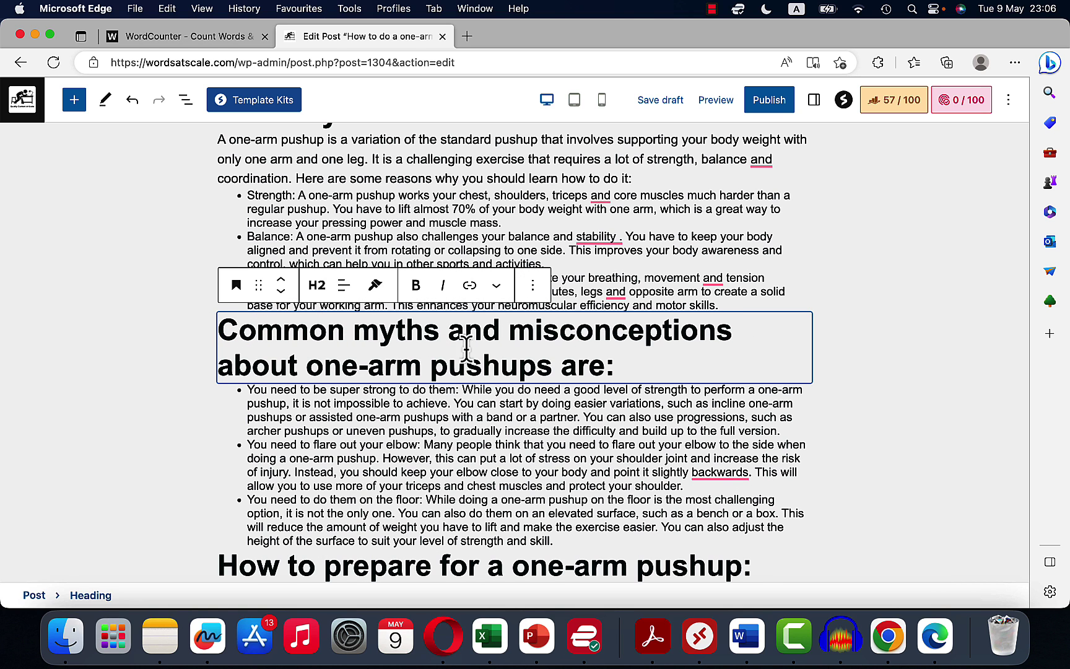
{"action": "key", "text": "BackSpace"}
Reopen the Bing sidebar and request an F.A.Q. about one-arm pushups, then review the answer.
{"action": "left_click", "coordinate": [1050, 62]}
{"action": "left_click", "coordinate": [847, 572]}
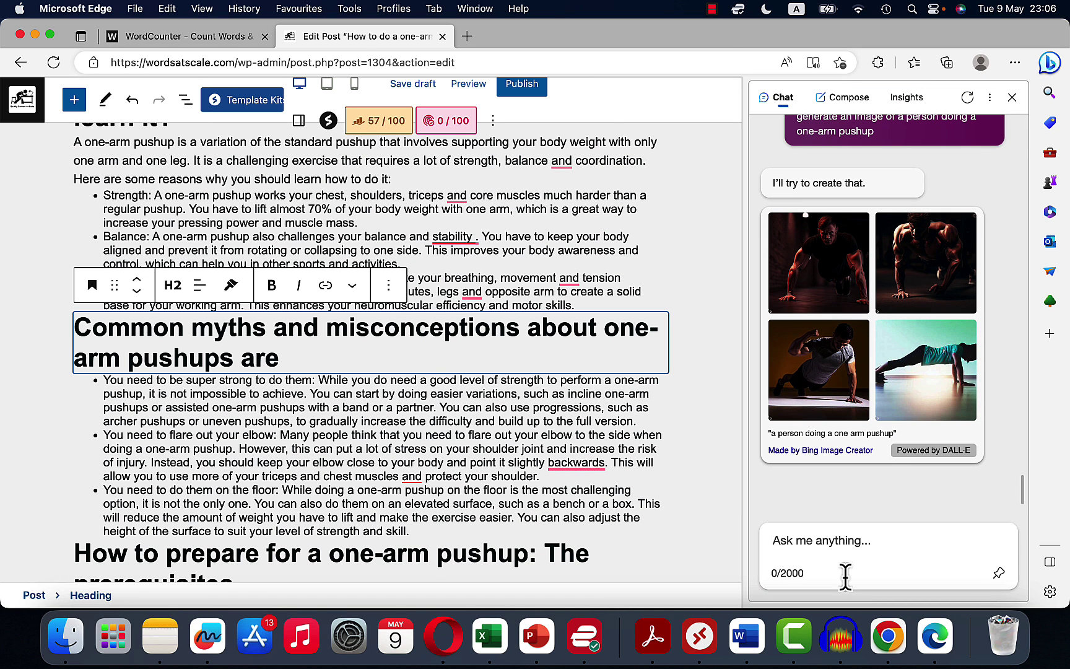
{"action": "type", "text": "generate an F.A.Q. s"}
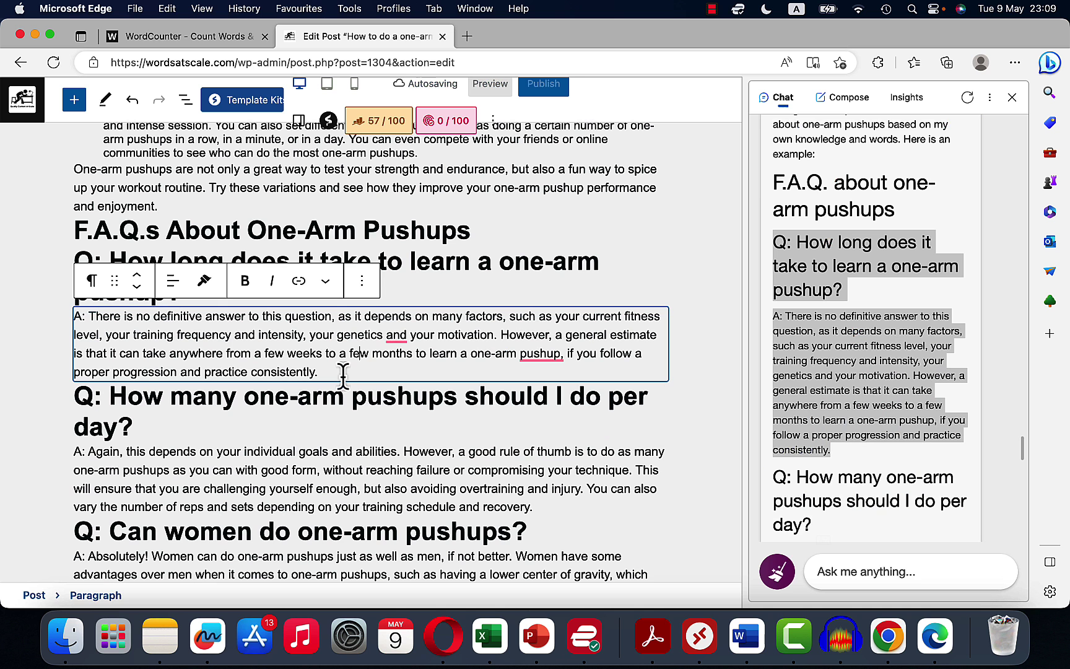
{"action": "scroll", "coordinate": [343, 375], "scroll_direction": "down", "scroll_amount": 5}
{"action": "scroll", "coordinate": [343, 376], "scroll_direction": "up", "scroll_amount": 15}
{"action": "scroll", "coordinate": [343, 375], "scroll_direction": "up", "scroll_amount": 2}
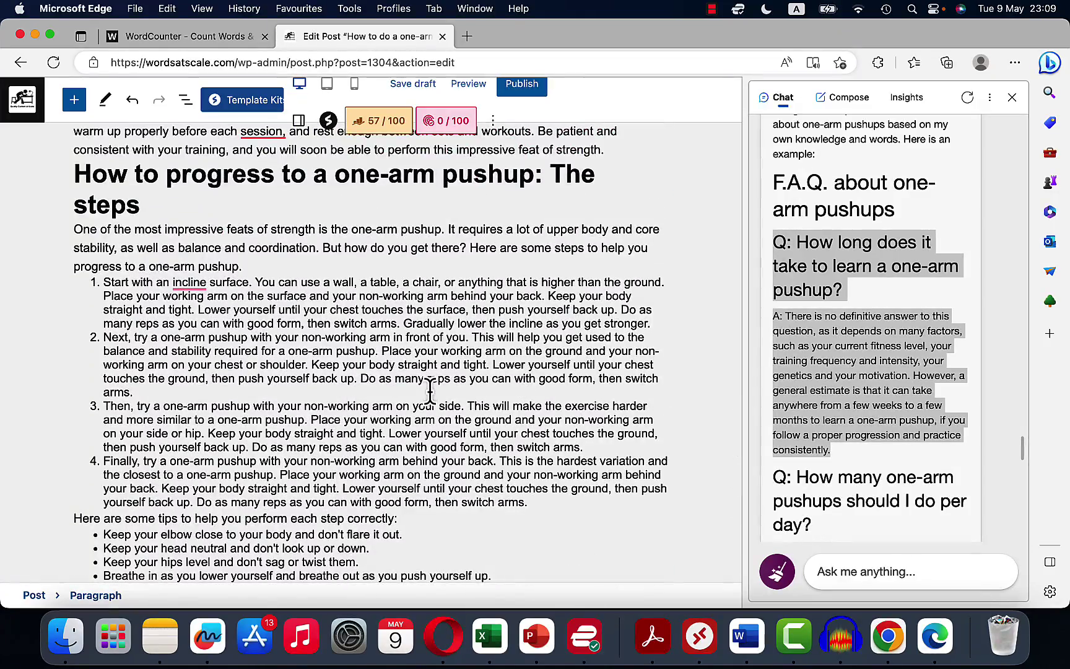
{"action": "scroll", "coordinate": [430, 389], "scroll_direction": "up", "scroll_amount": 15}
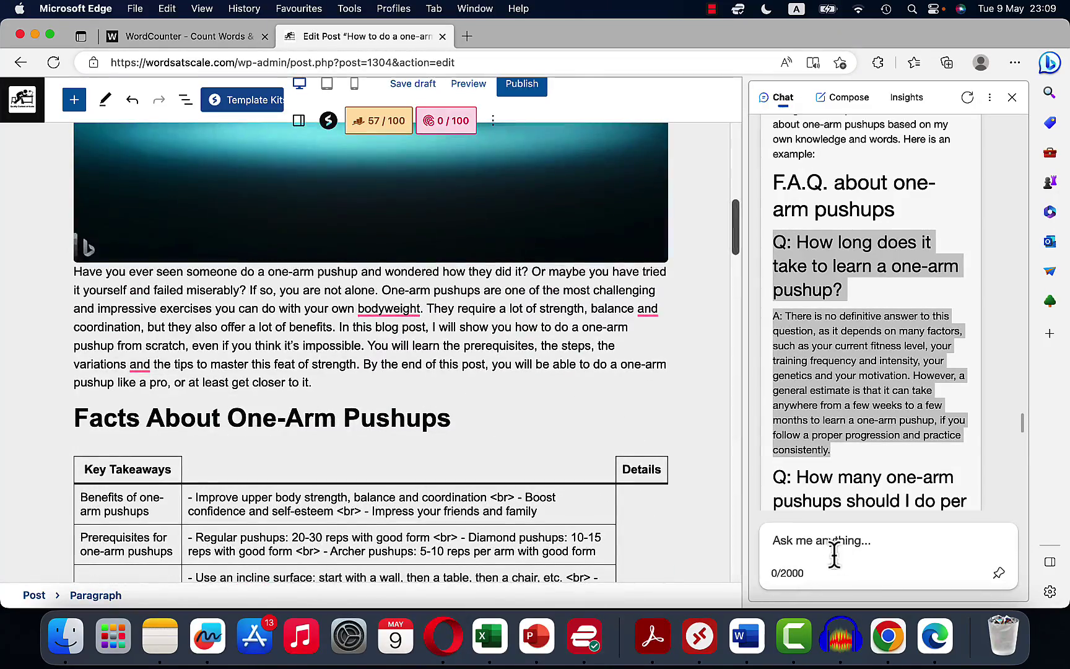
Ask Bing chat for how-to videos on one-arm pushups.
{"action": "left_click", "coordinate": [838, 571]}
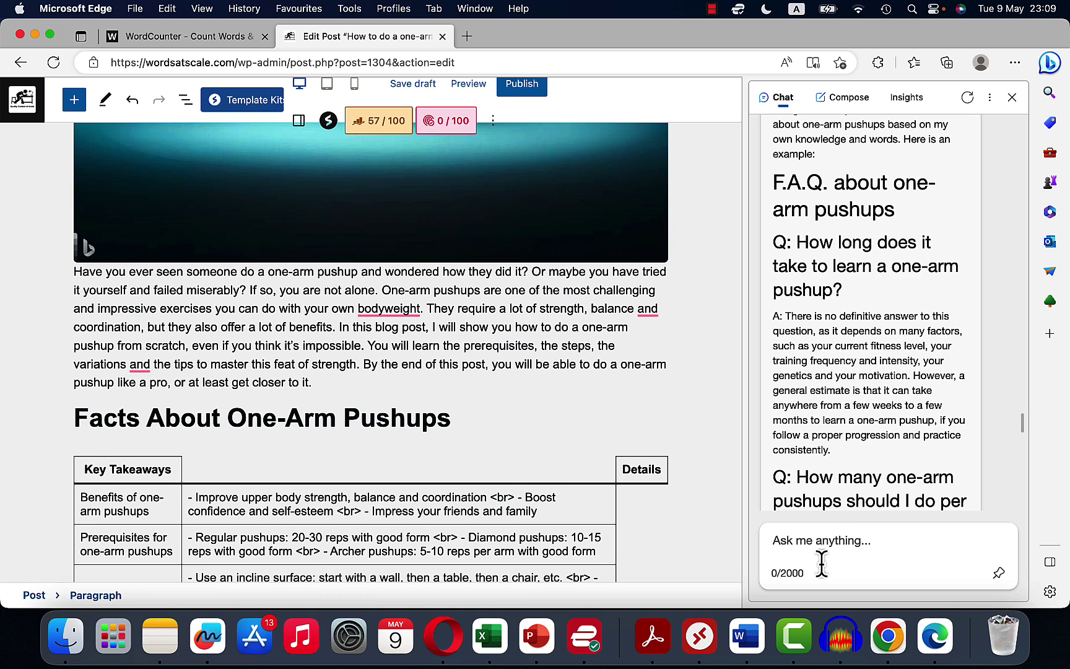
{"action": "type", "text": "ho"}
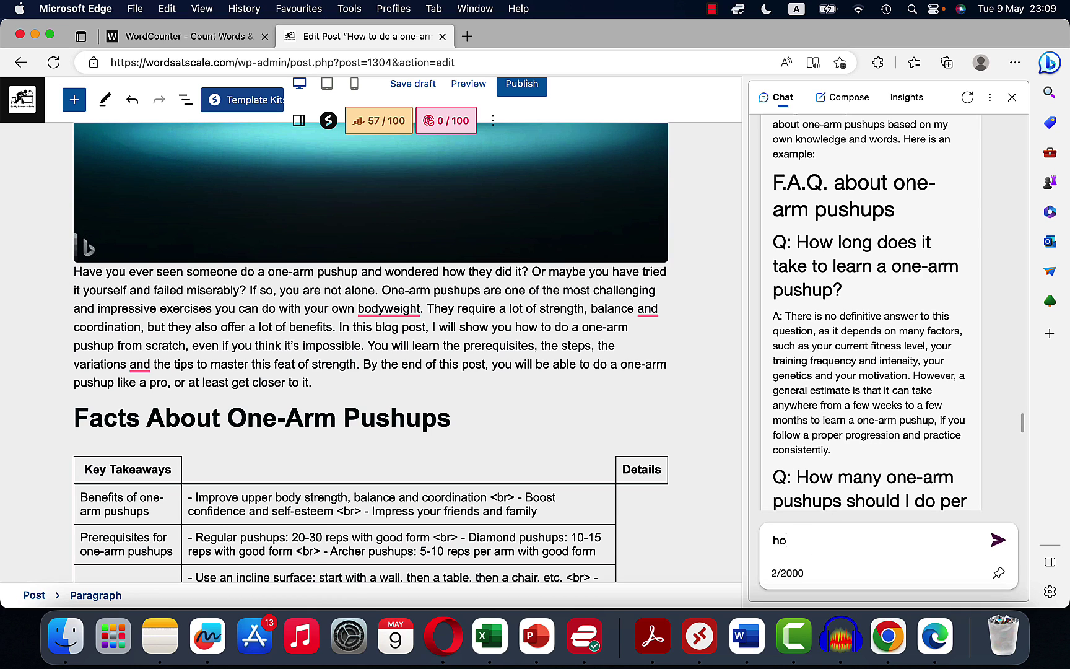
{"action": "type", "text": "w to perform a one-arm"}
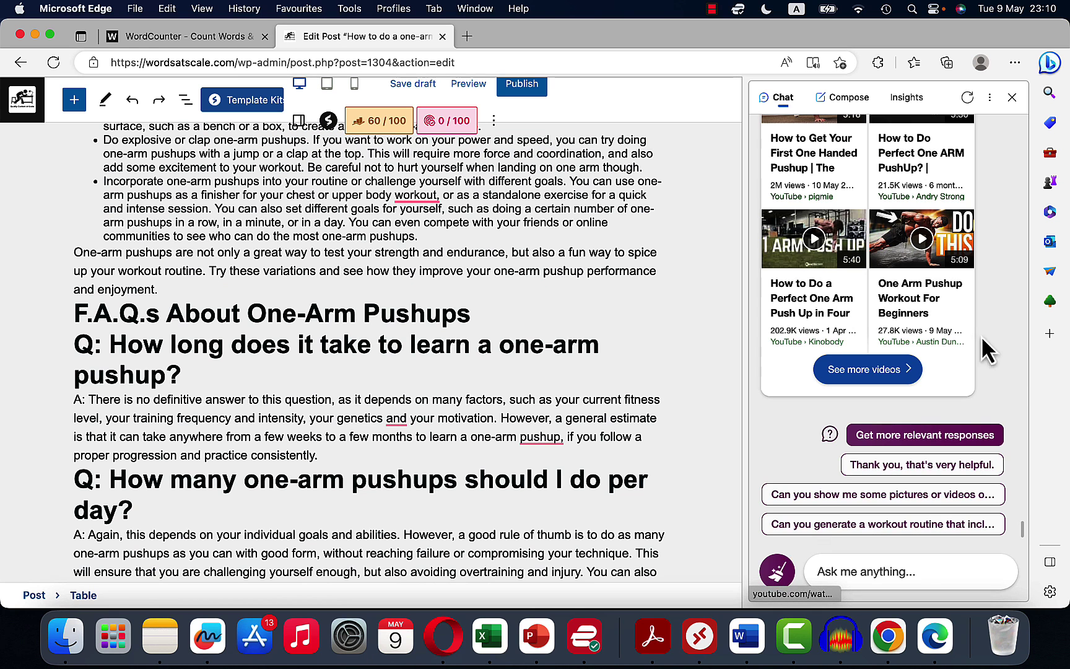
{"action": "scroll", "coordinate": [1006, 368], "scroll_direction": "up", "scroll_amount": 3}
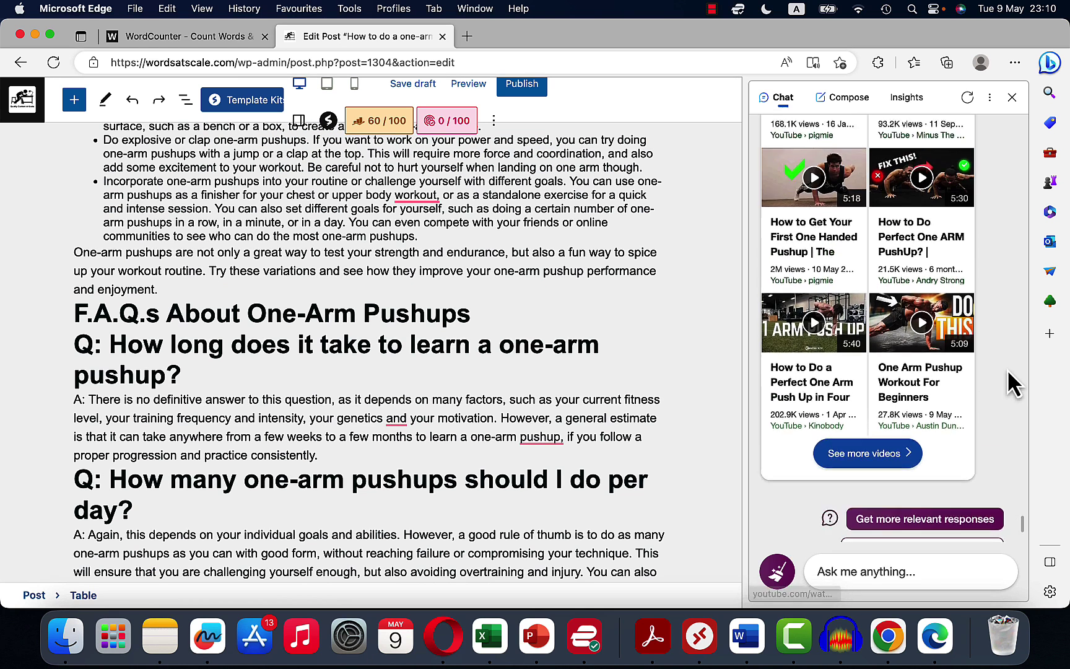
{"action": "scroll", "coordinate": [1007, 368], "scroll_direction": "up", "scroll_amount": 5}
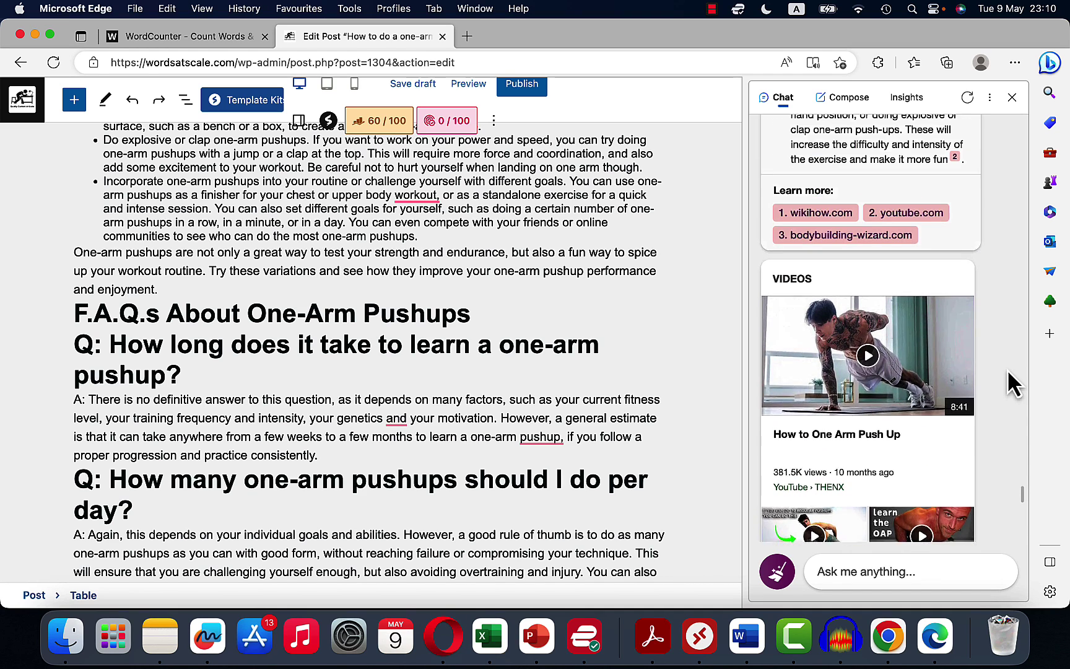
{"action": "scroll", "coordinate": [1007, 368], "scroll_direction": "down", "scroll_amount": 2}
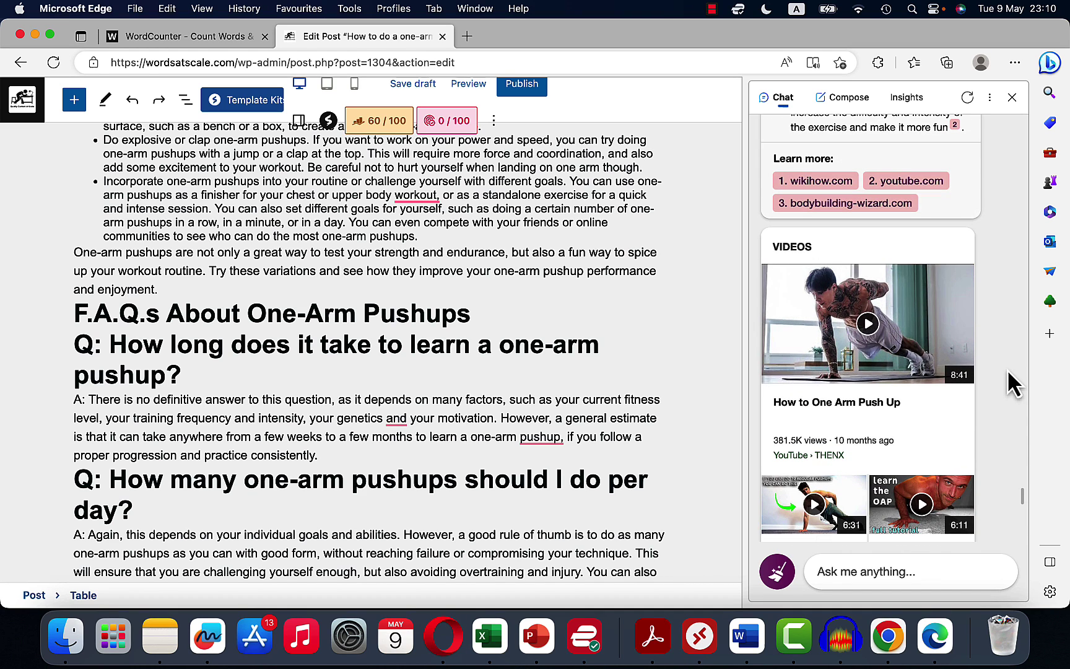
Embed the 'How to One Arm Push Up' YouTube video below the myths list, closing extra tabs and the sidebar.
{"action": "right_click", "coordinate": [843, 405]}
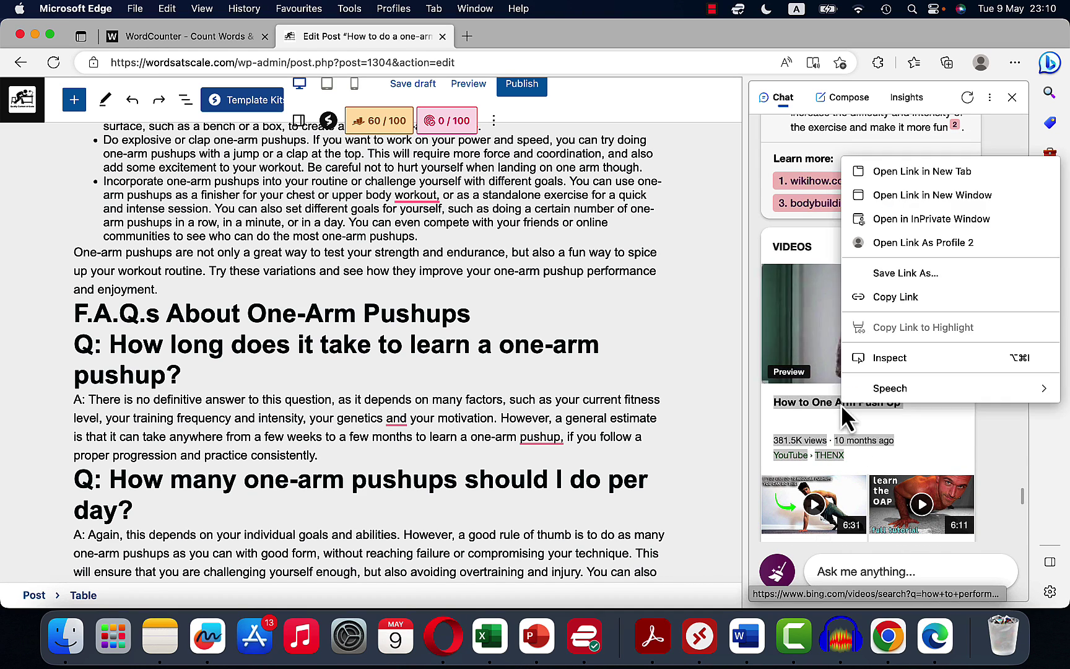
{"action": "left_click", "coordinate": [563, 342]}
{"action": "scroll", "coordinate": [564, 342], "scroll_direction": "up", "scroll_amount": 10}
{"action": "left_click_drag", "start_coordinate": [563, 341], "coordinate": [567, 204]}
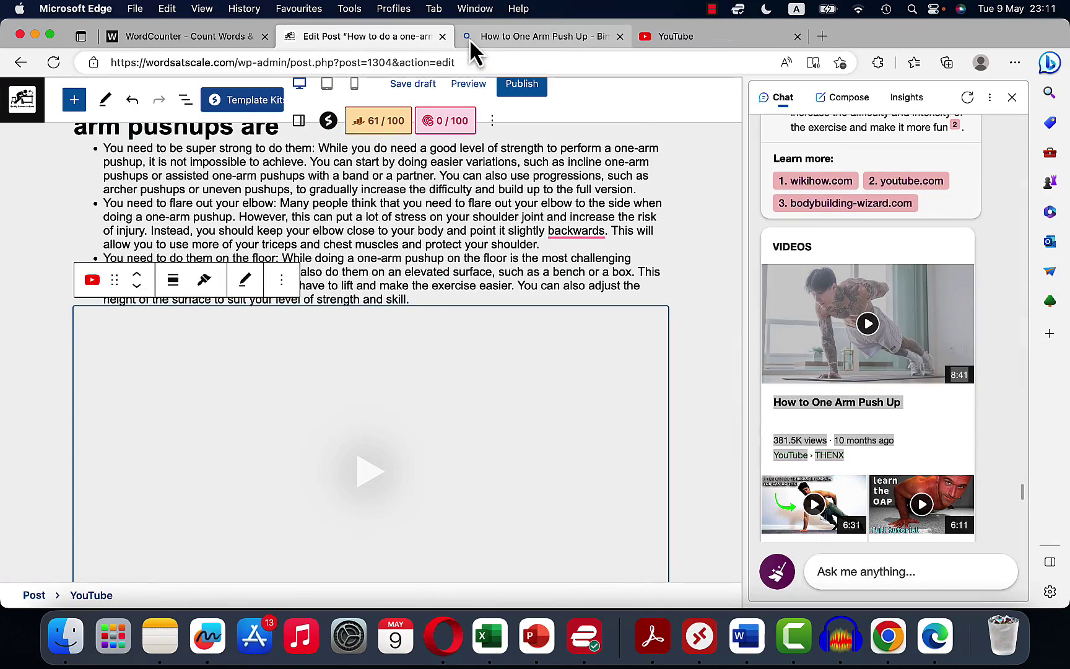
{"action": "left_click", "coordinate": [620, 36]}
{"action": "left_click", "coordinate": [619, 37]}
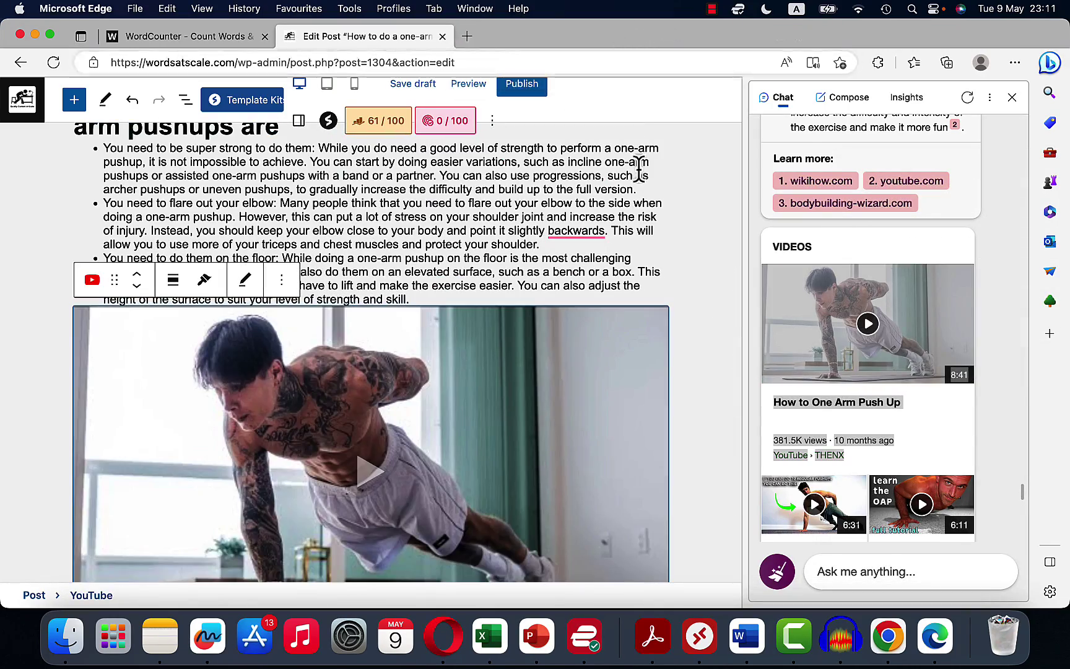
{"action": "scroll", "coordinate": [678, 396], "scroll_direction": "up", "scroll_amount": 5}
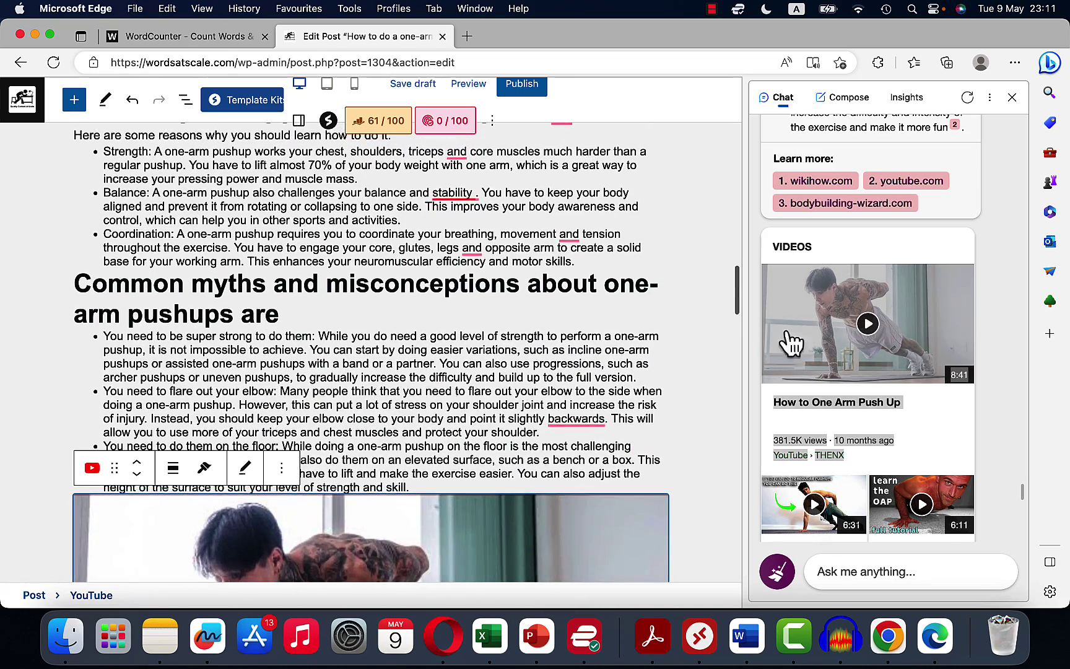
{"action": "left_click", "coordinate": [1022, 97]}
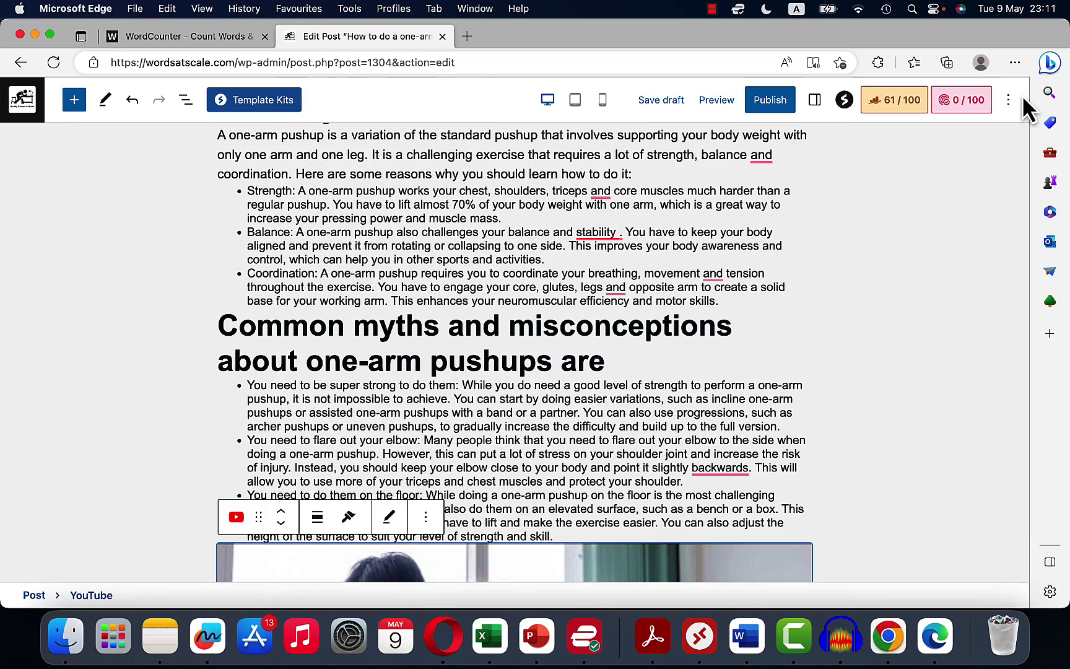
Preview the post in a new tab, scroll through it, and select everything from the title to the Conclusion.
{"action": "left_click", "coordinate": [718, 105]}
{"action": "left_click", "coordinate": [719, 235]}
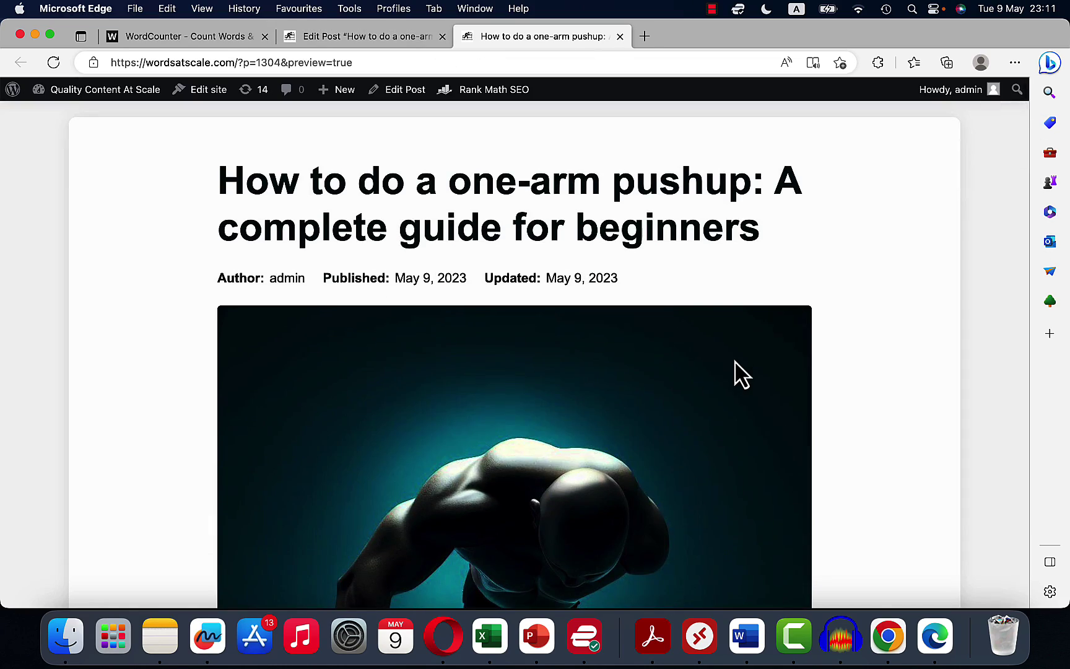
{"action": "scroll", "coordinate": [740, 248], "scroll_direction": "down", "scroll_amount": 5}
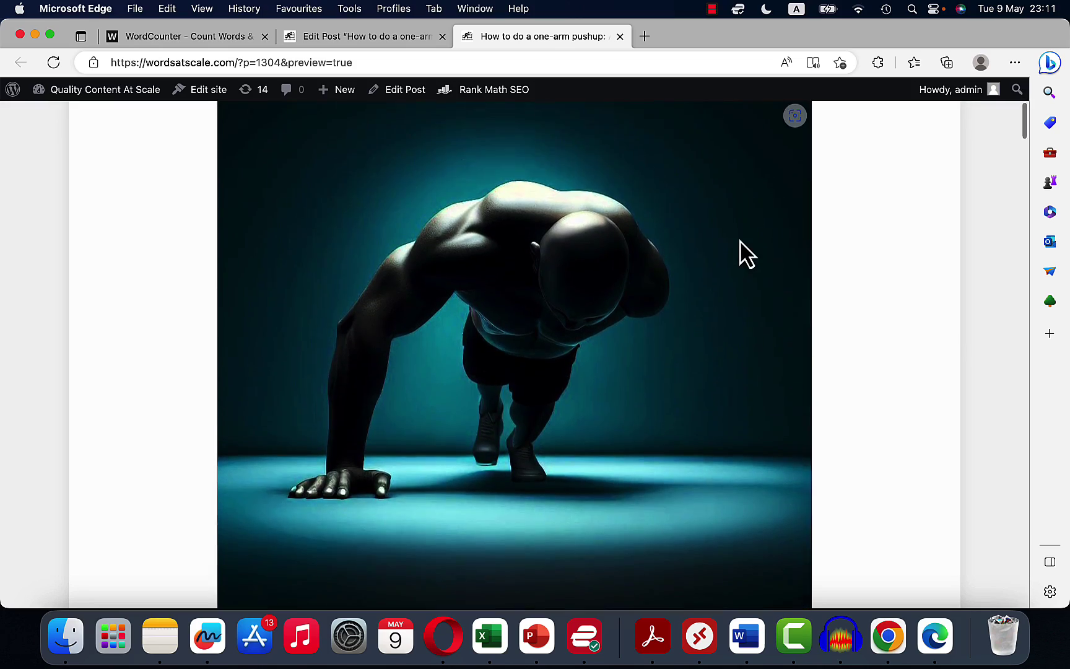
{"action": "scroll", "coordinate": [741, 248], "scroll_direction": "down", "scroll_amount": 7}
{"action": "scroll", "coordinate": [740, 238], "scroll_direction": "down", "scroll_amount": 5}
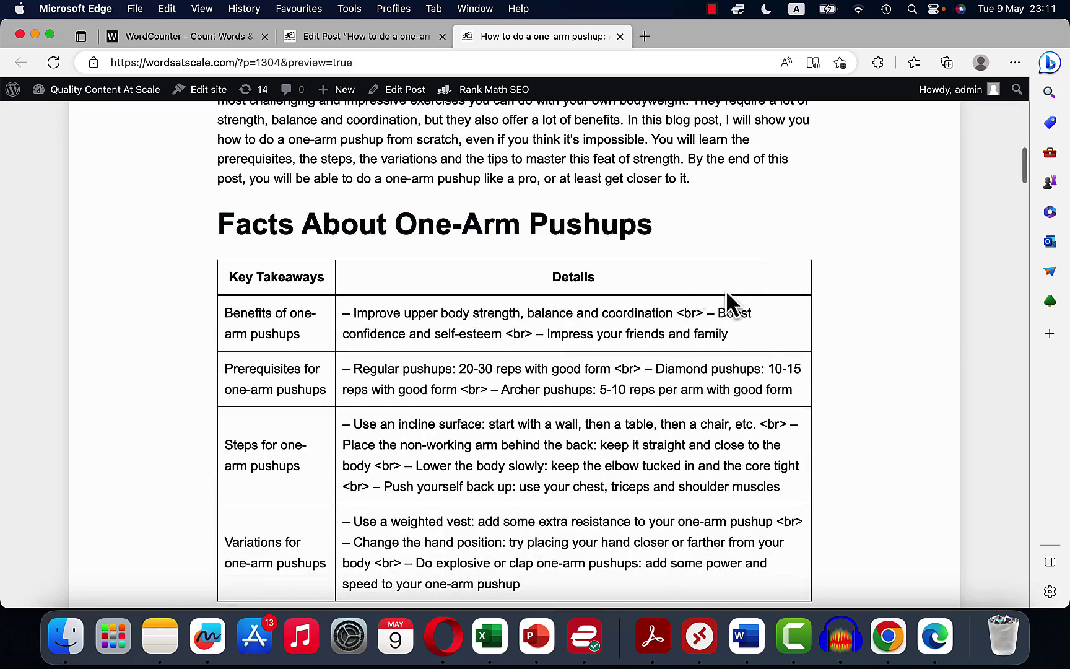
{"action": "scroll", "coordinate": [769, 371], "scroll_direction": "down", "scroll_amount": 15}
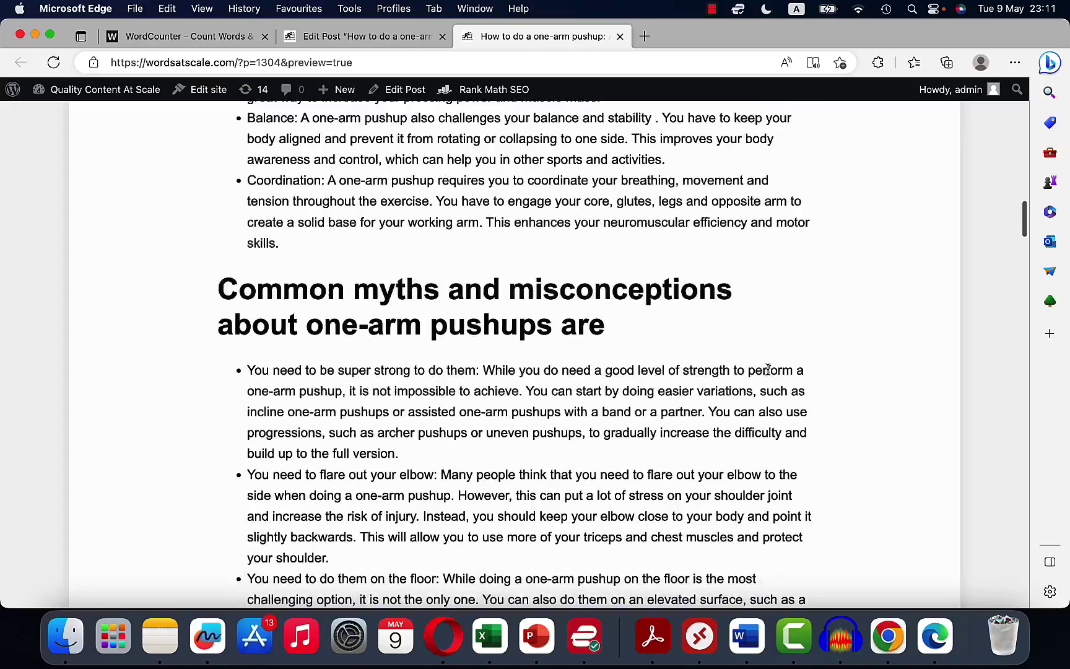
{"action": "scroll", "coordinate": [768, 371], "scroll_direction": "down", "scroll_amount": 20}
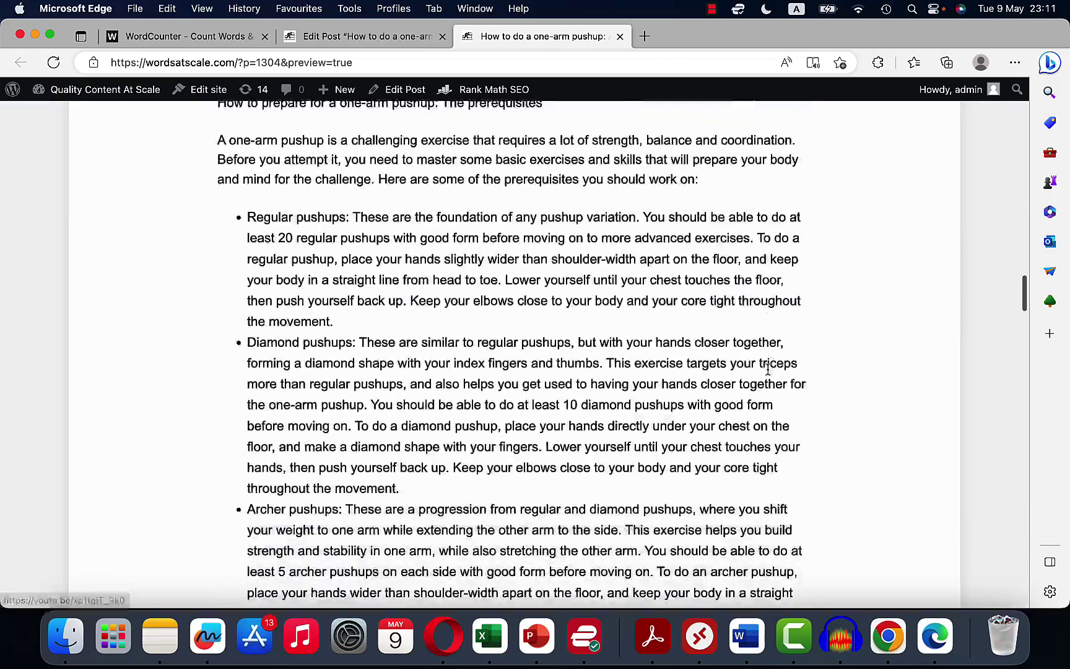
{"action": "scroll", "coordinate": [768, 372], "scroll_direction": "down", "scroll_amount": 20}
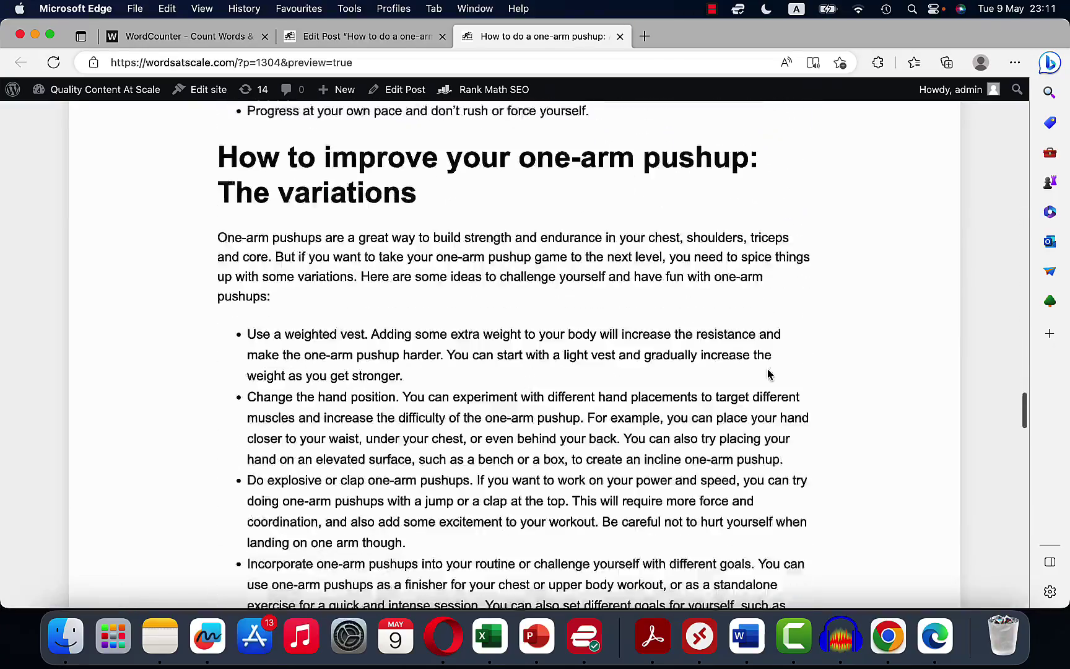
{"action": "scroll", "coordinate": [768, 374], "scroll_direction": "down", "scroll_amount": 20}
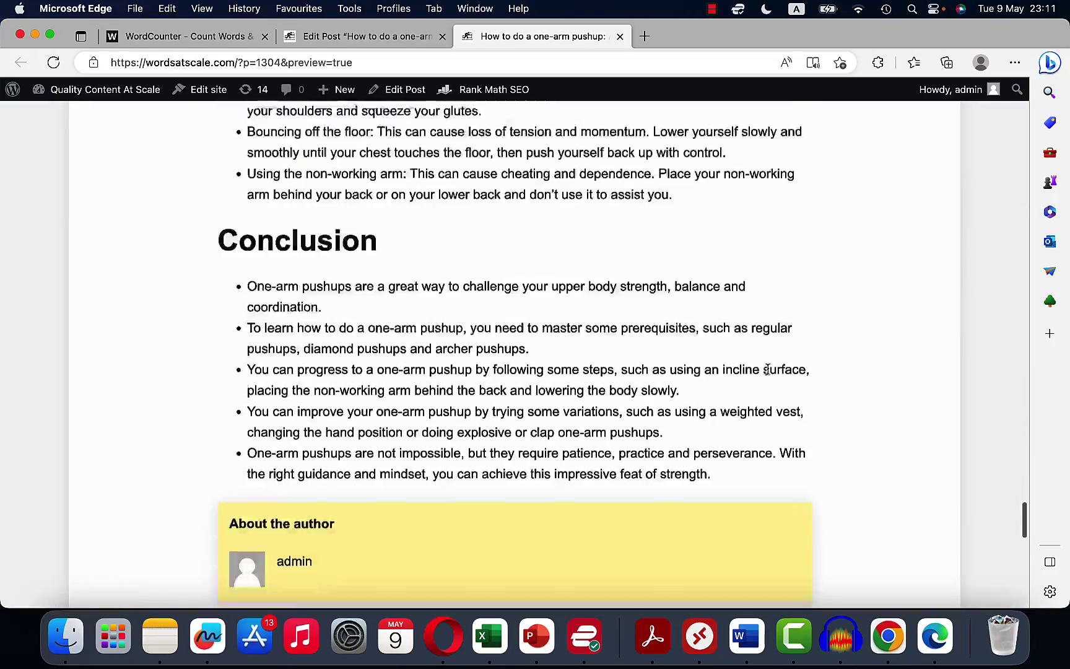
{"action": "left_click_drag", "start_coordinate": [721, 402], "coordinate": [310, 36]}
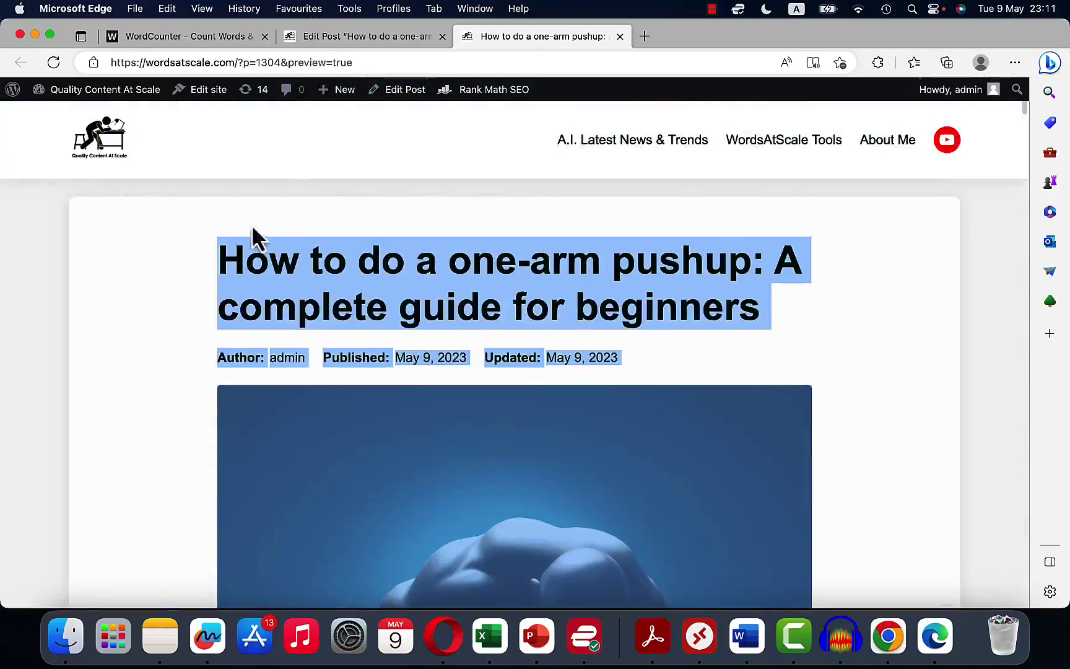
Copy the post text into WordCounter, which reports 2,668 words and 14,999 characters.
{"action": "key", "text": "super+c"}
{"action": "key", "text": "super+1"}
{"action": "scroll", "coordinate": [219, 289], "scroll_direction": "up", "scroll_amount": 20}
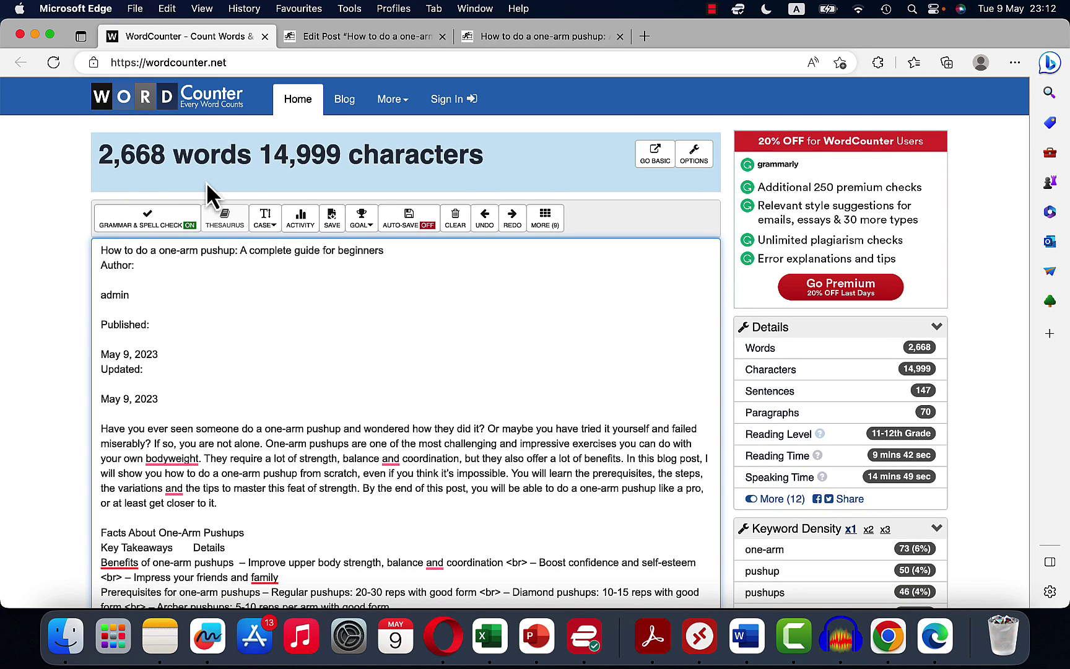
{"action": "left_click", "coordinate": [493, 37]}
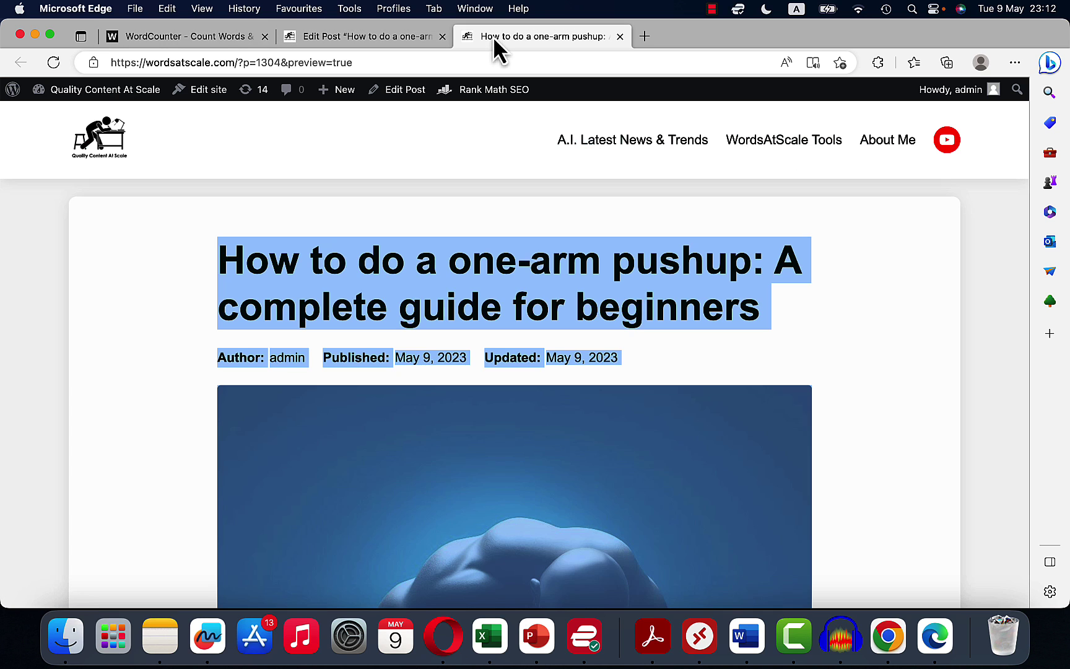
{"action": "scroll", "coordinate": [829, 363], "scroll_direction": "down", "scroll_amount": 3}
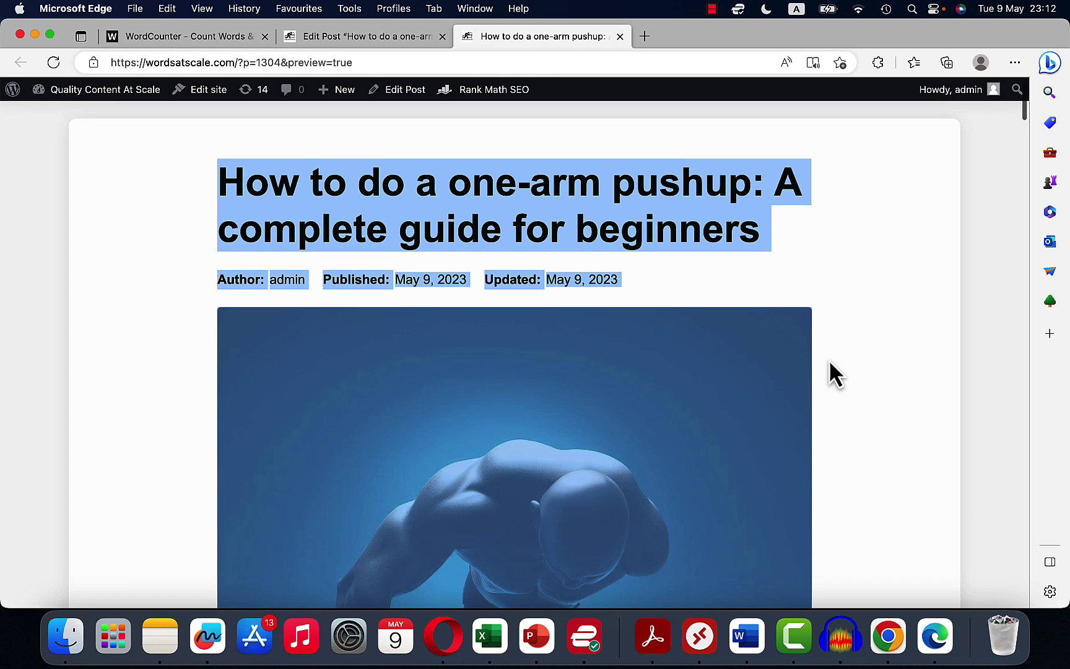
{"action": "scroll", "coordinate": [829, 359], "scroll_direction": "down", "scroll_amount": 20}
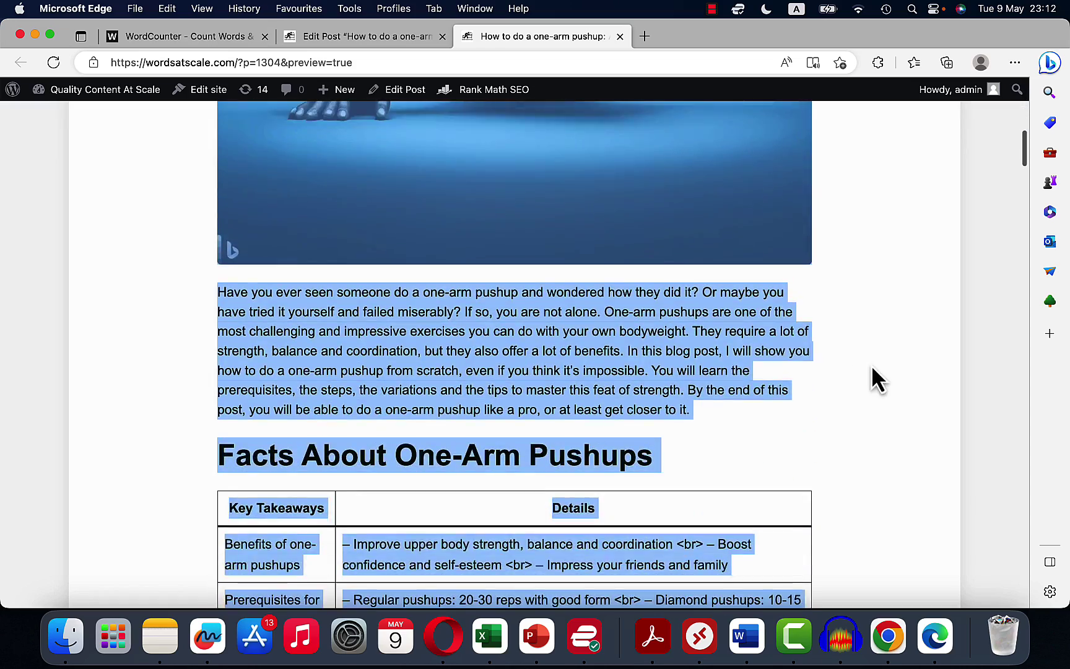
{"action": "left_click", "coordinate": [870, 372]}
{"action": "scroll", "coordinate": [866, 419], "scroll_direction": "down", "scroll_amount": 10}
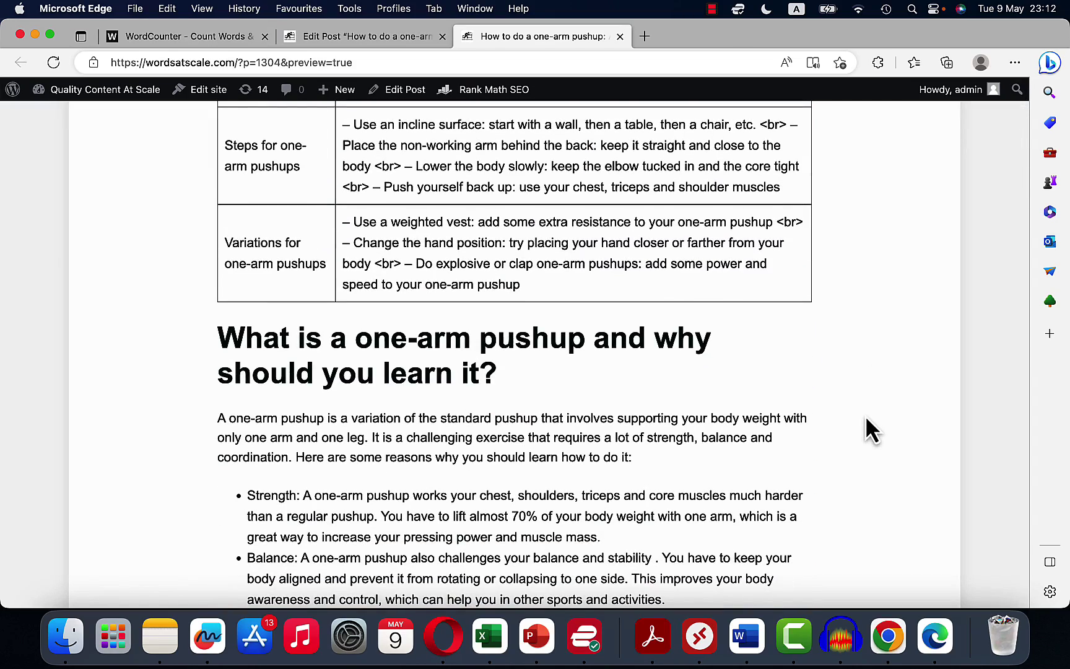
{"action": "scroll", "coordinate": [866, 419], "scroll_direction": "down", "scroll_amount": 12}
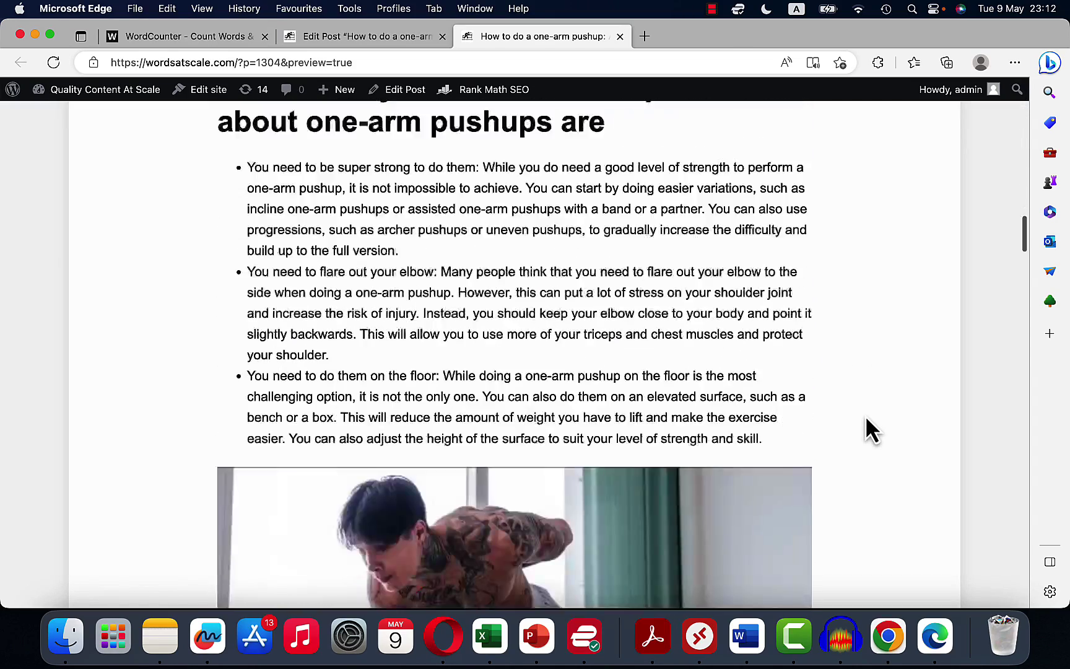